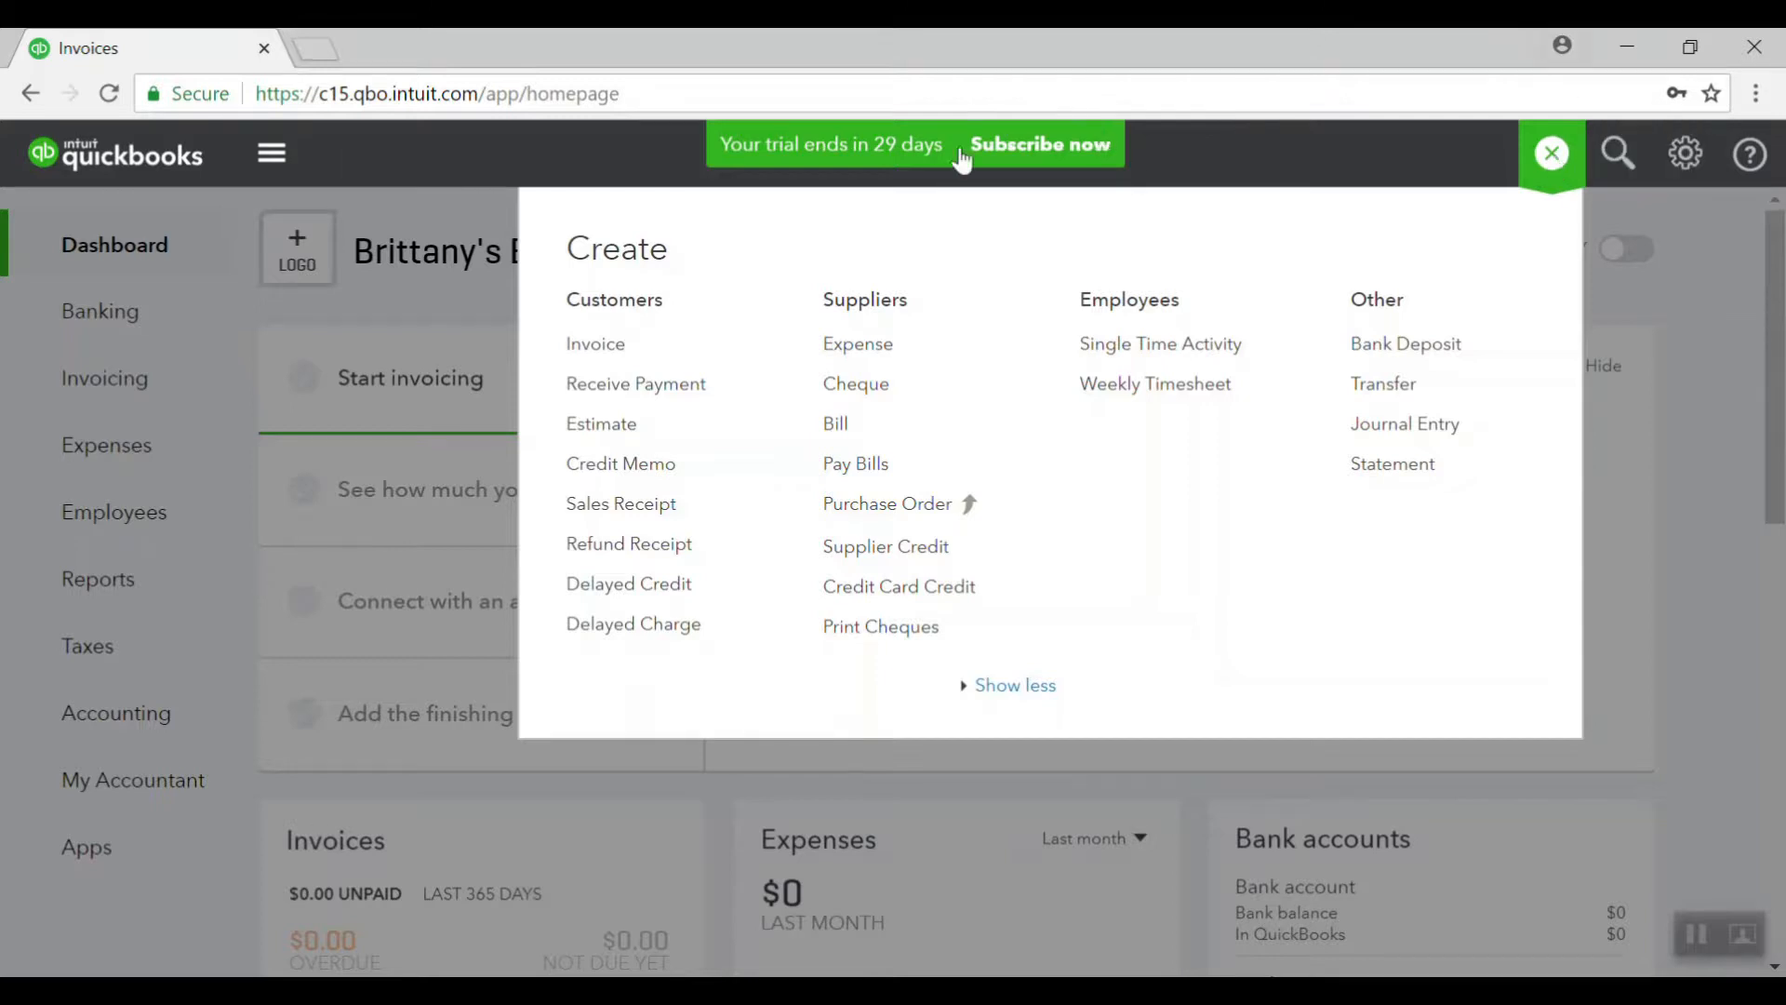
- Start an invoice and add a new customer to it by name, saving the customer without further details
click(614, 350)
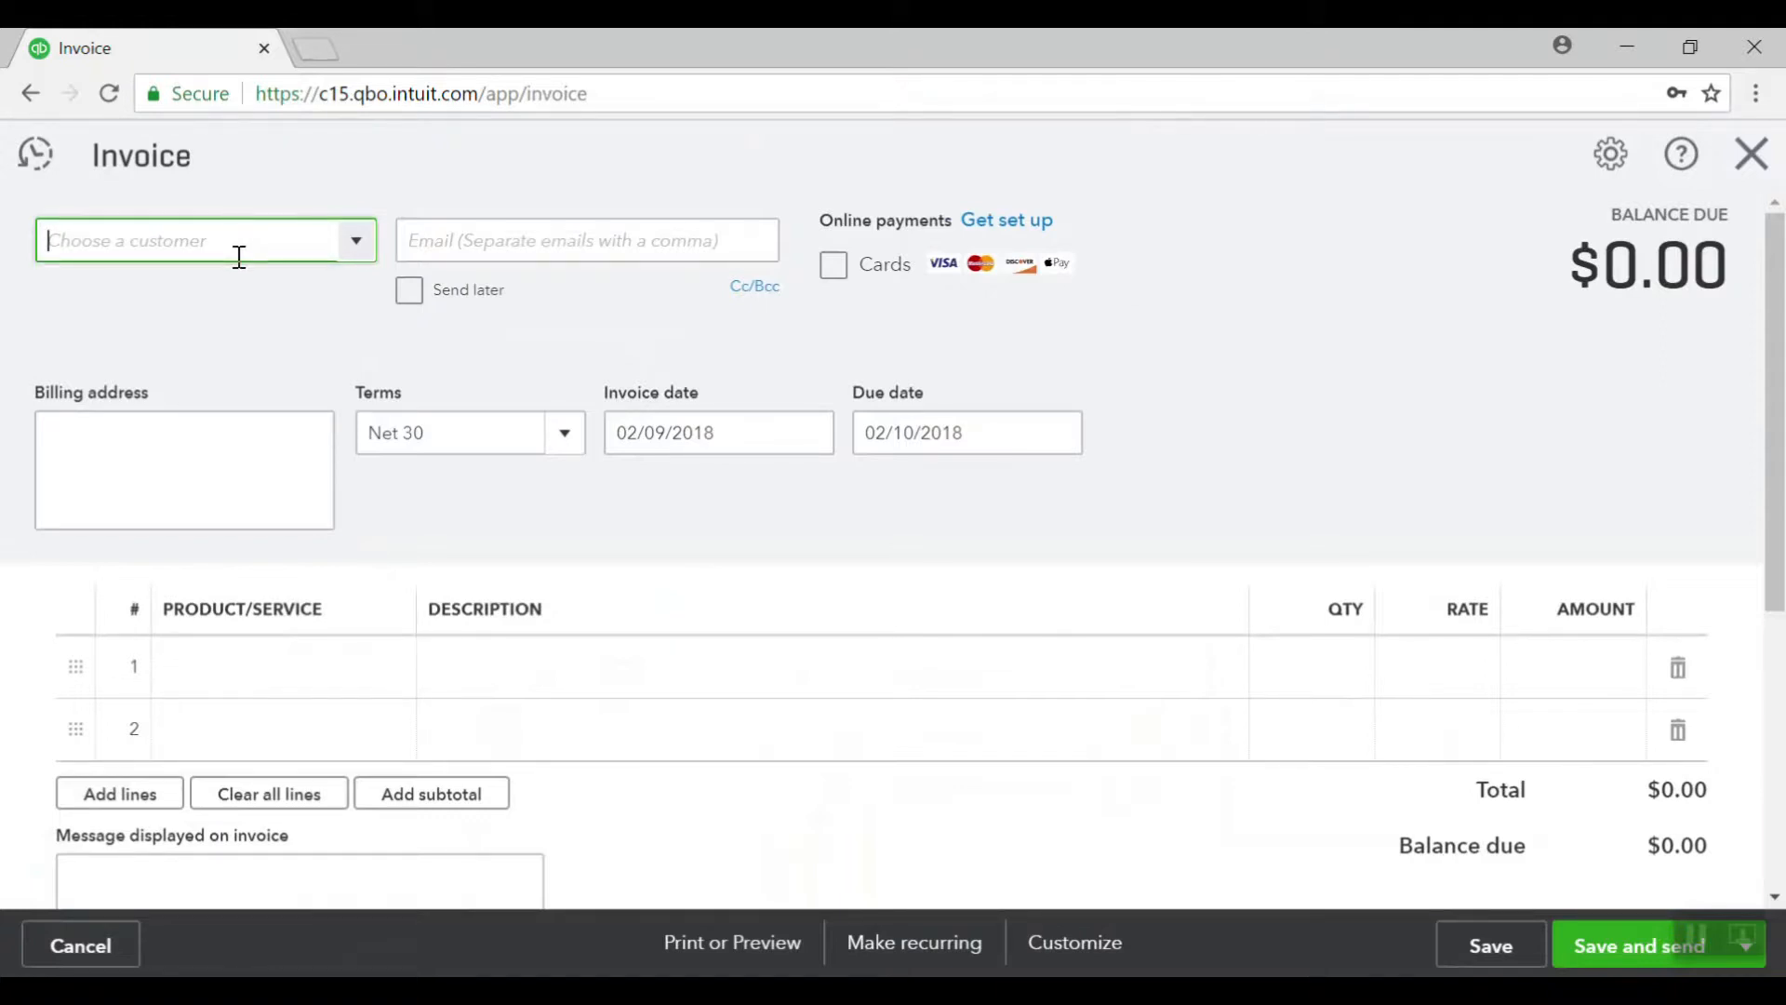
text(Brittany's)
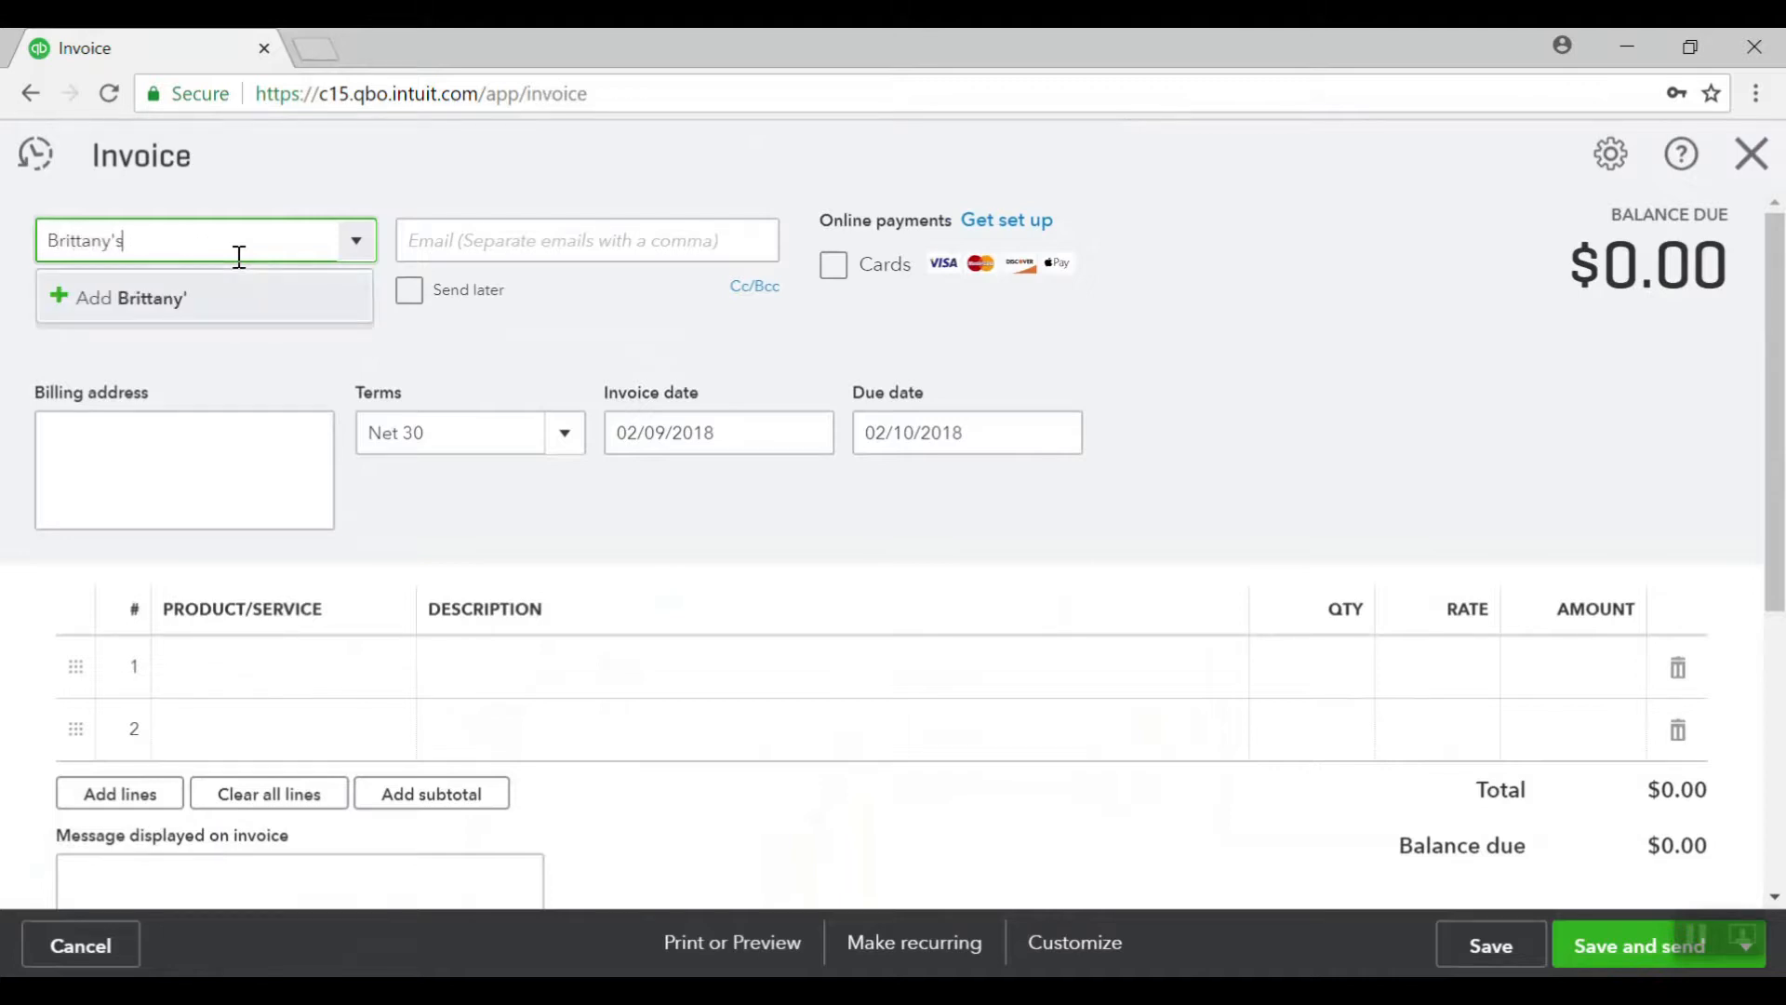
text( Customer)
click(166, 303)
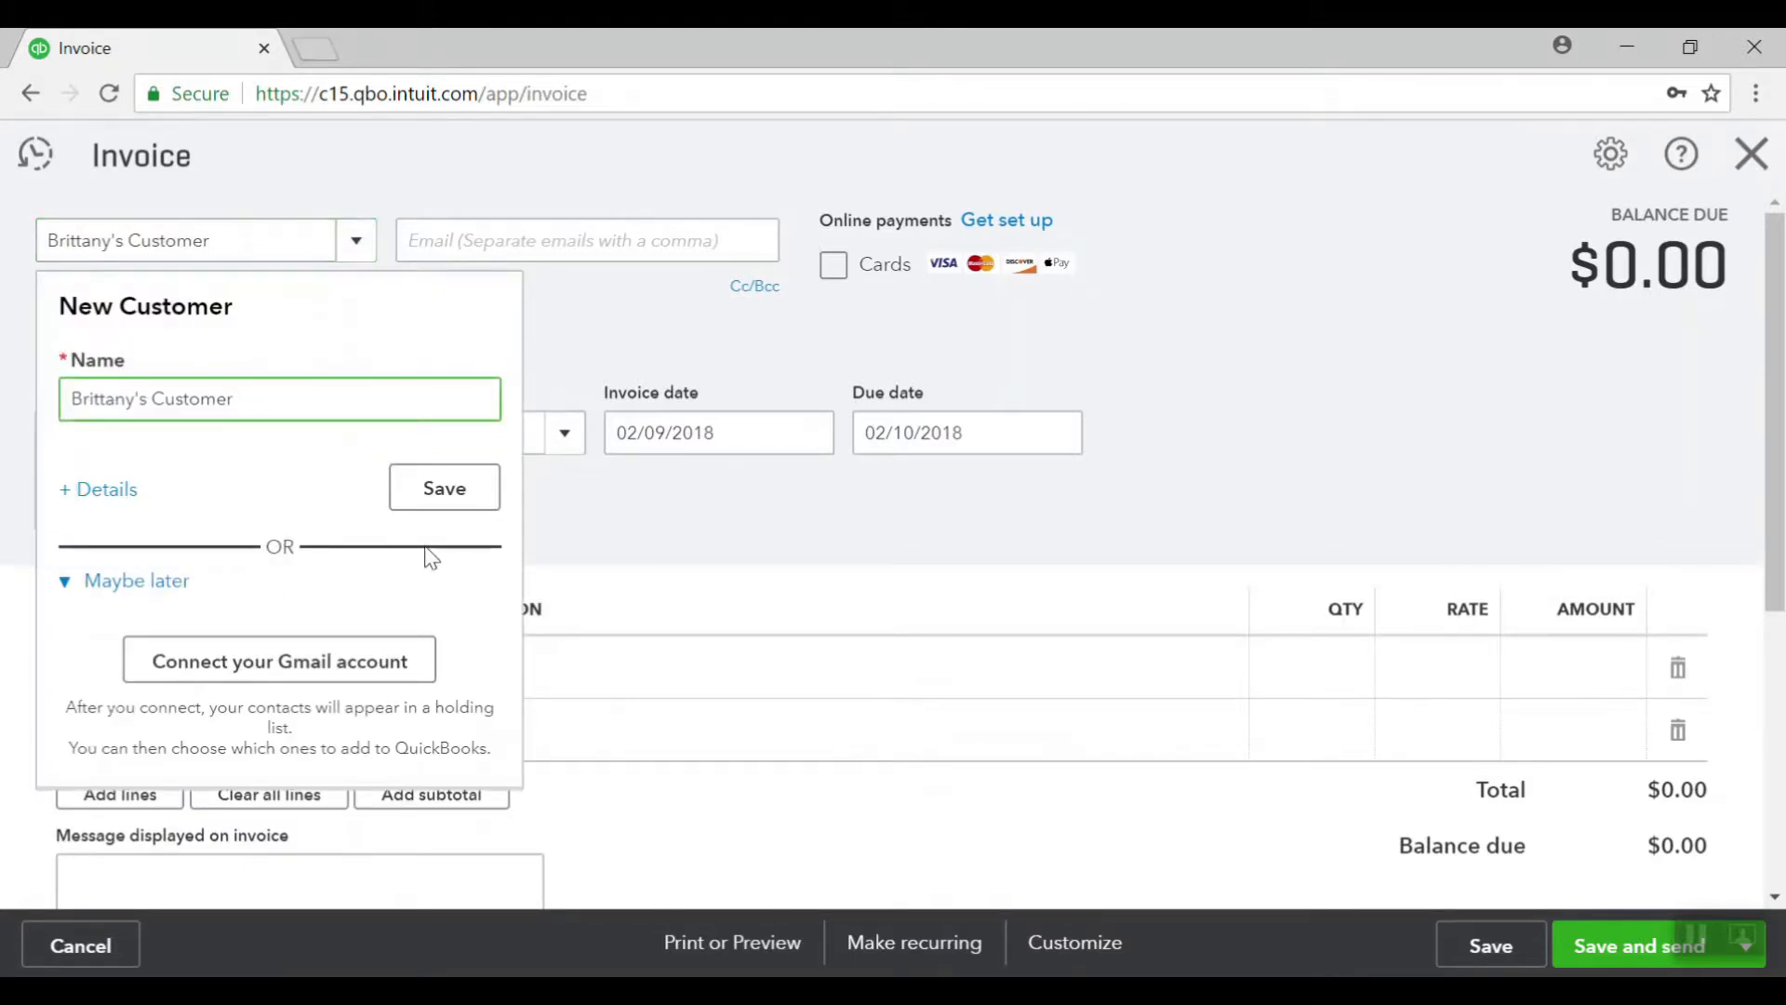
click(441, 499)
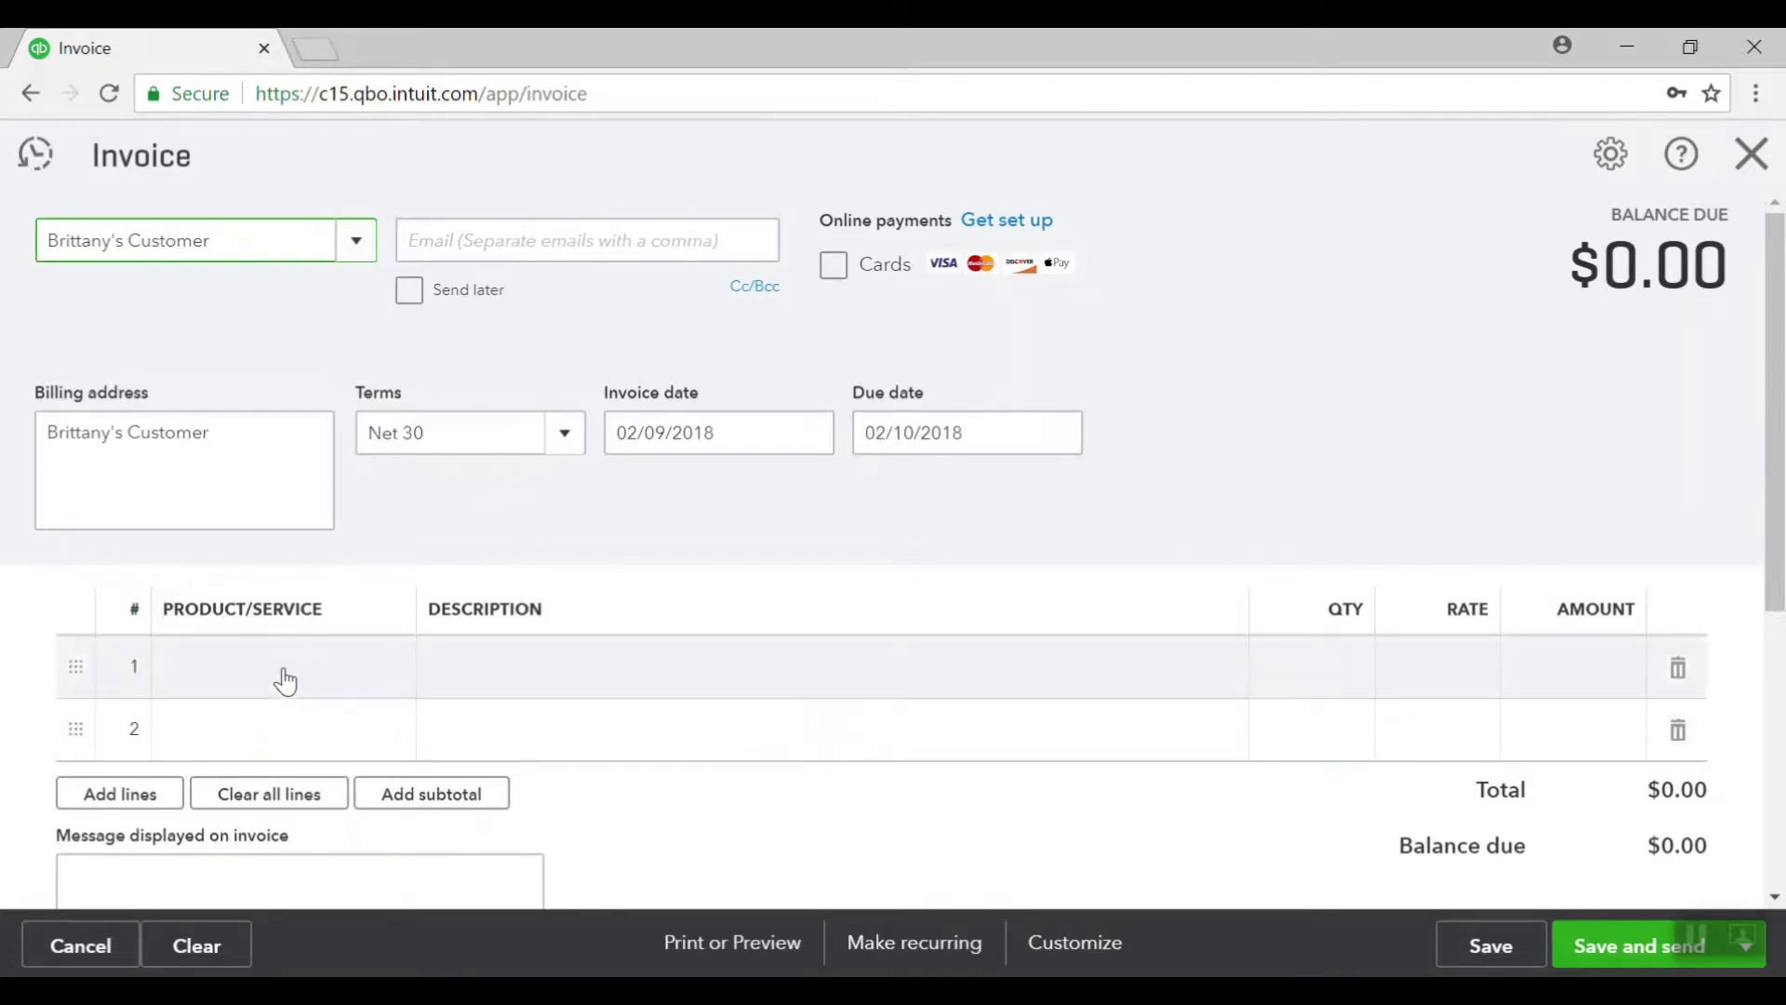
click(285, 677)
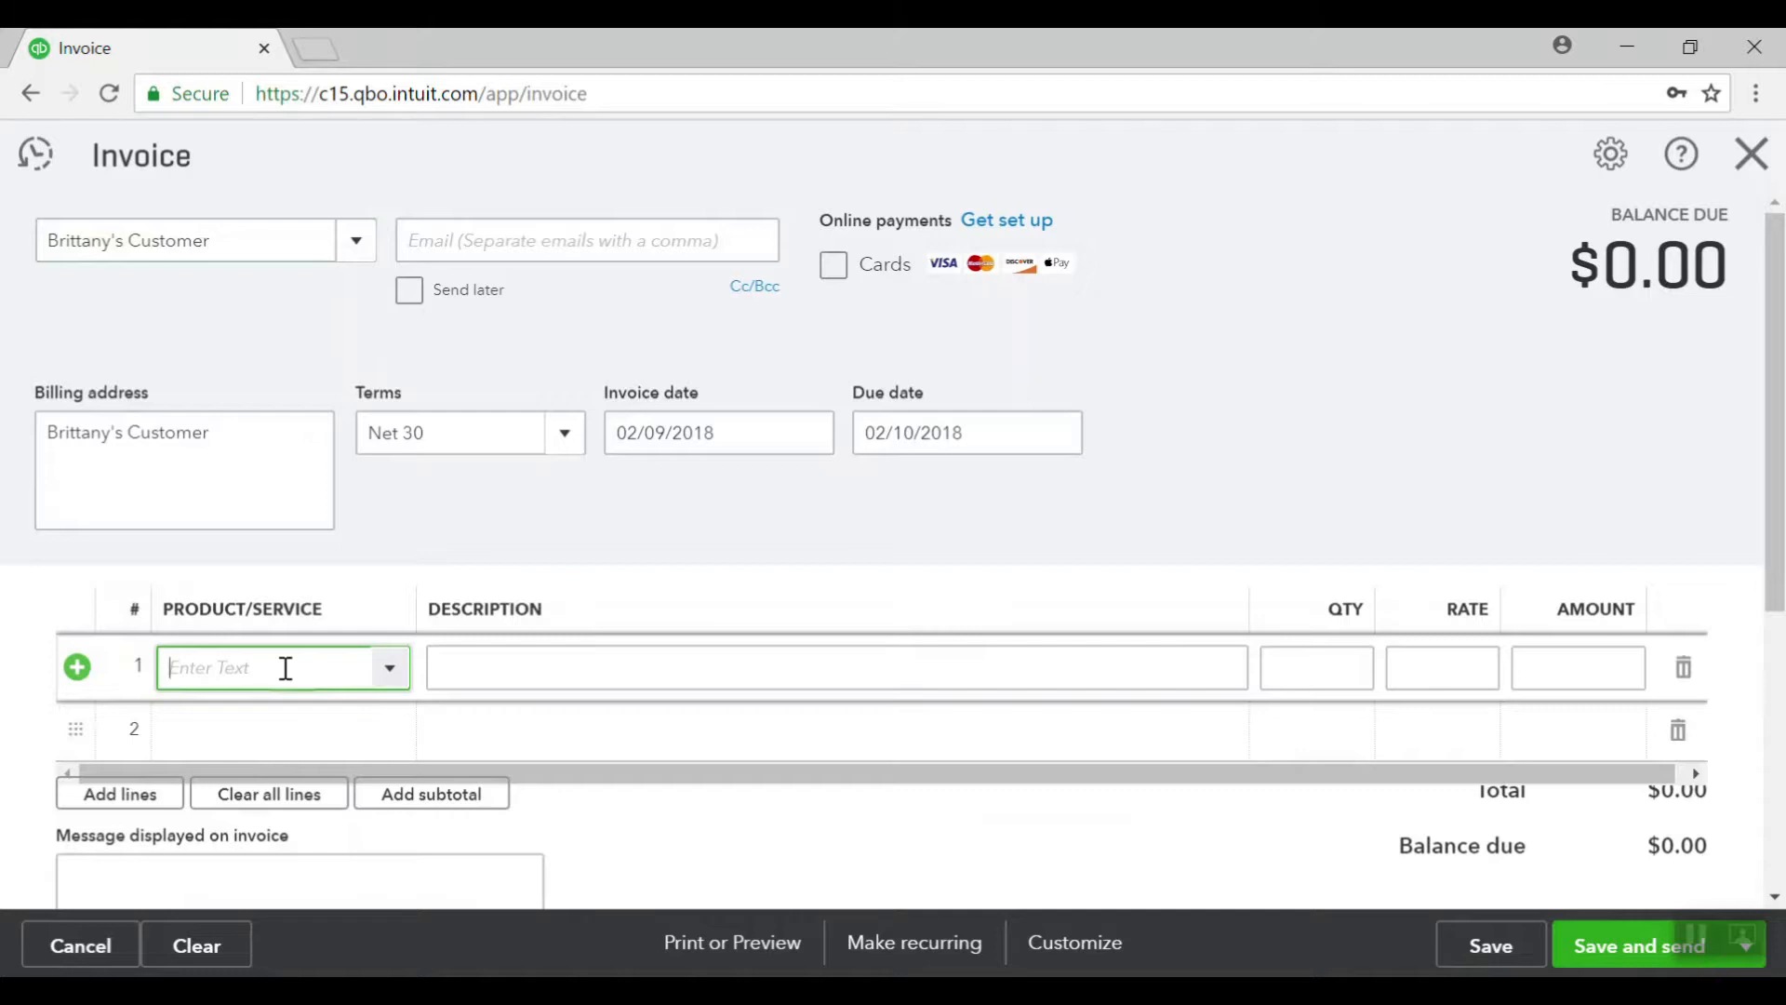
text(Roof Materials)
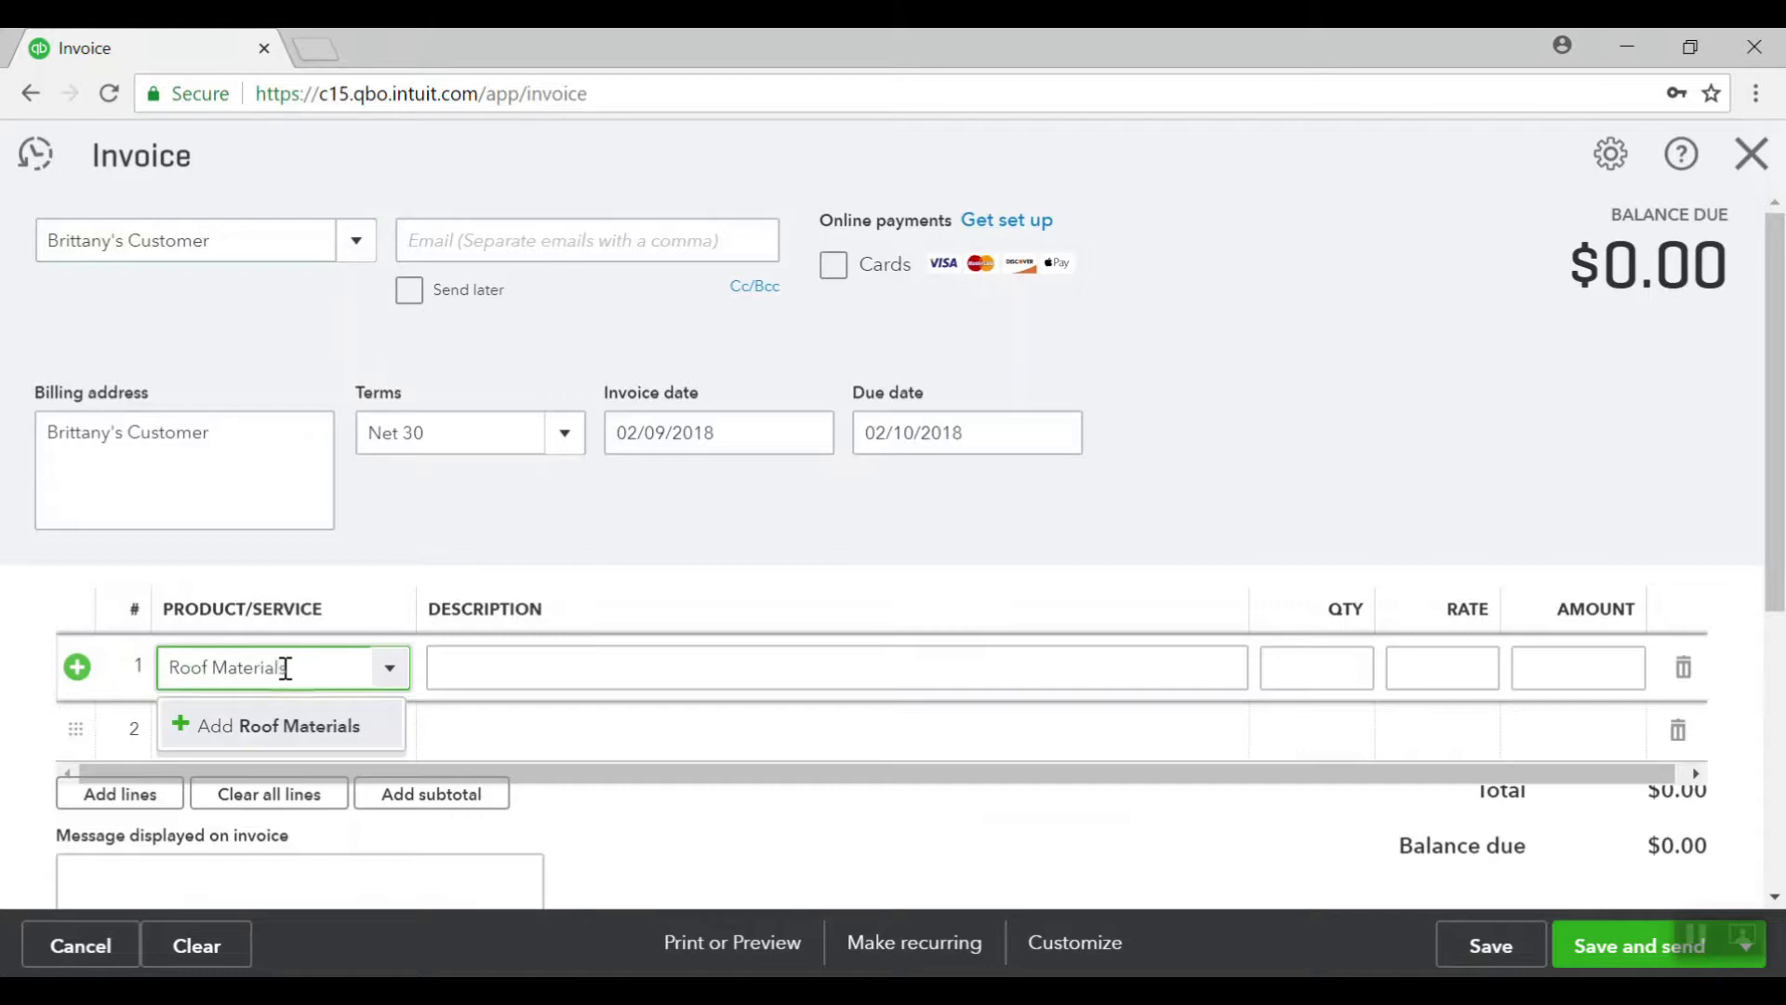
key(Return)
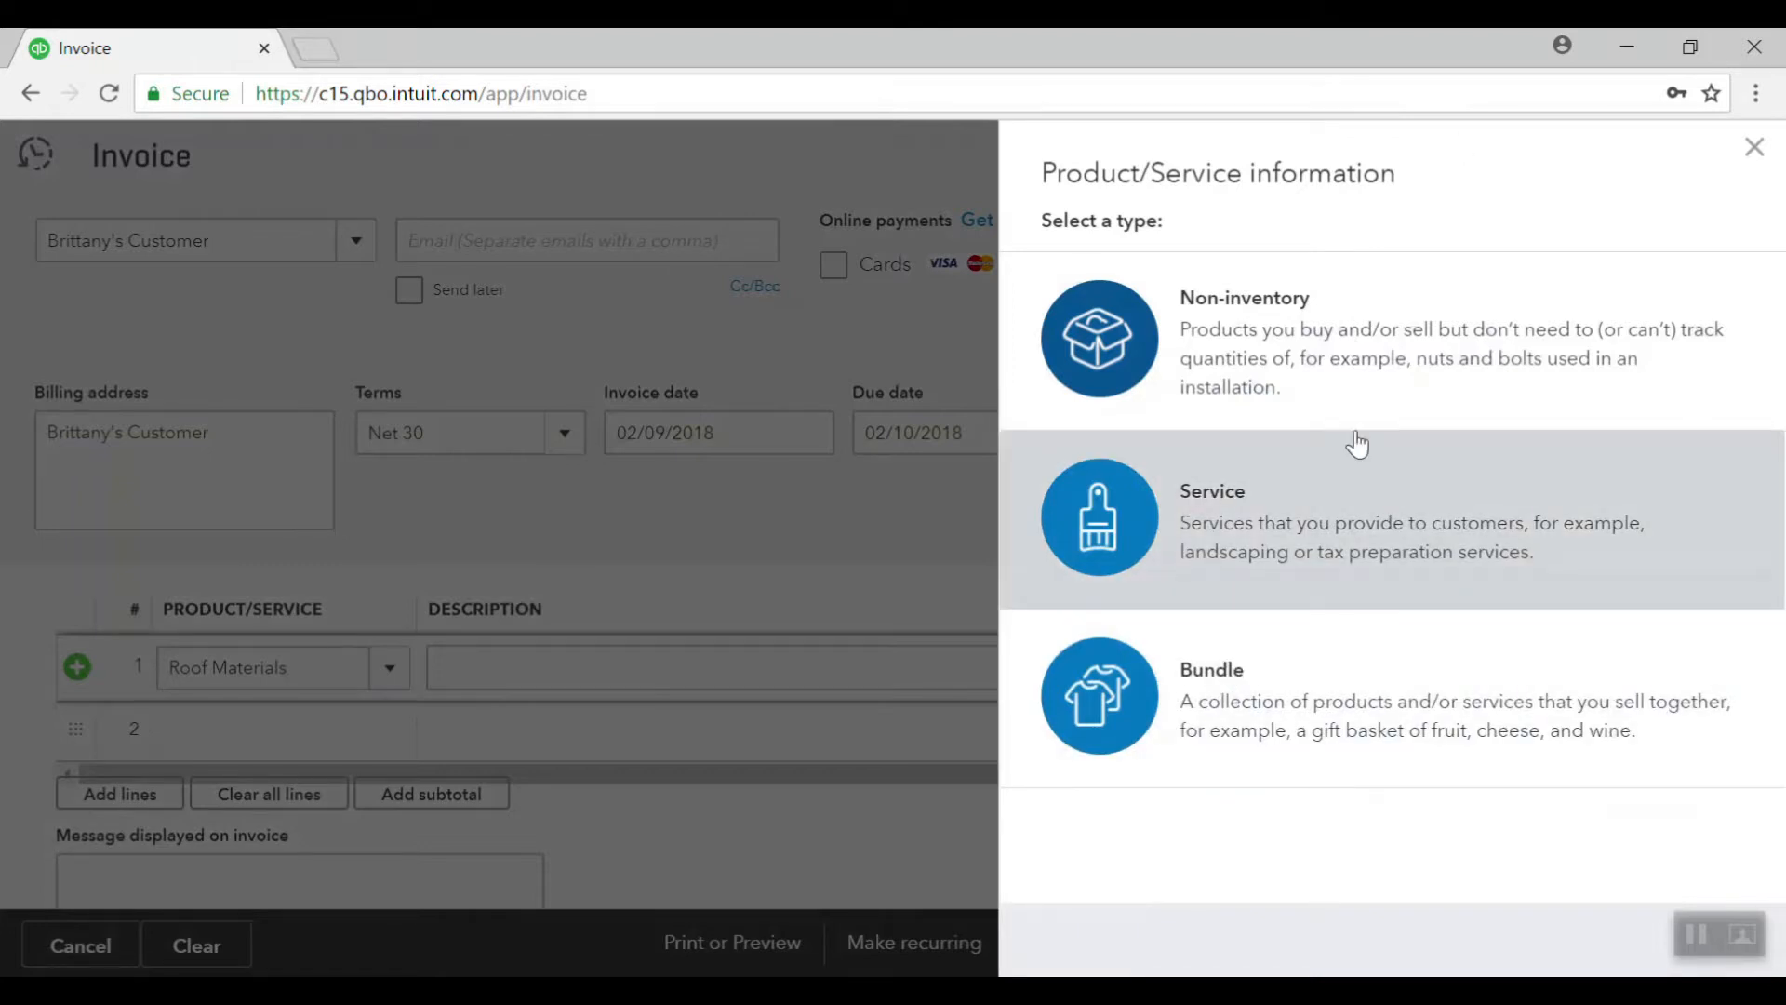
click(1759, 155)
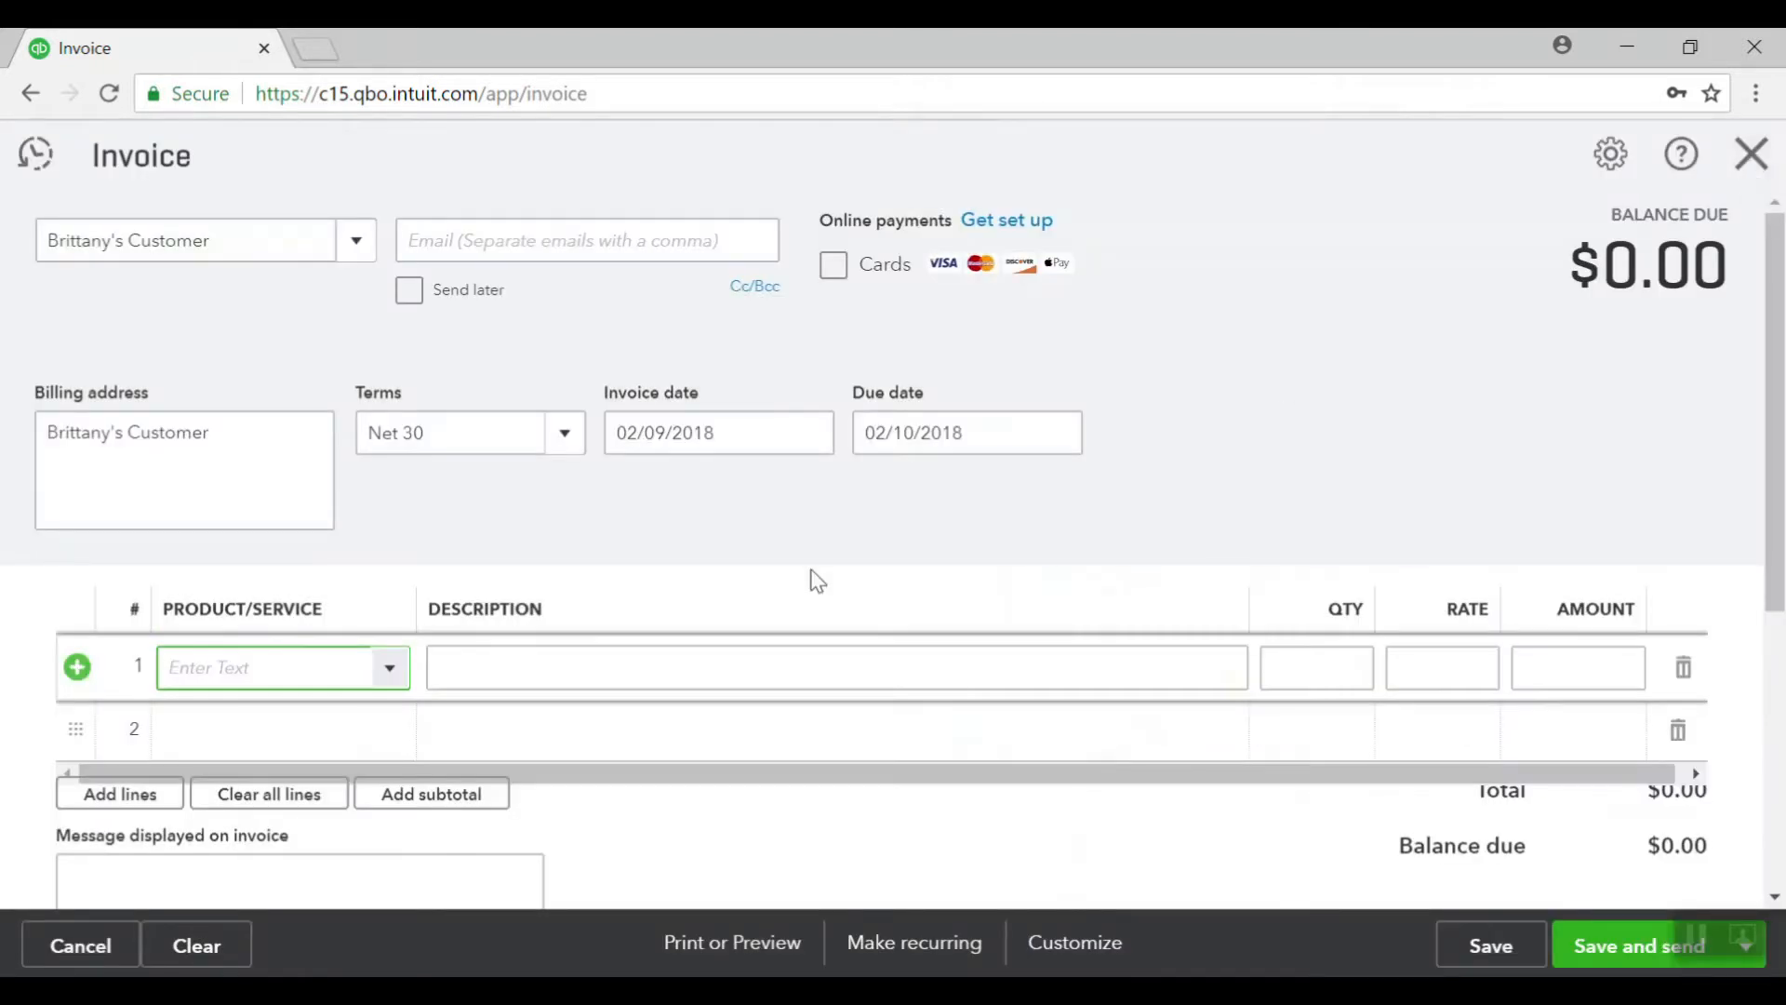
- Enter roof as the first invoice line's product, with an amount of 100
click(1569, 678)
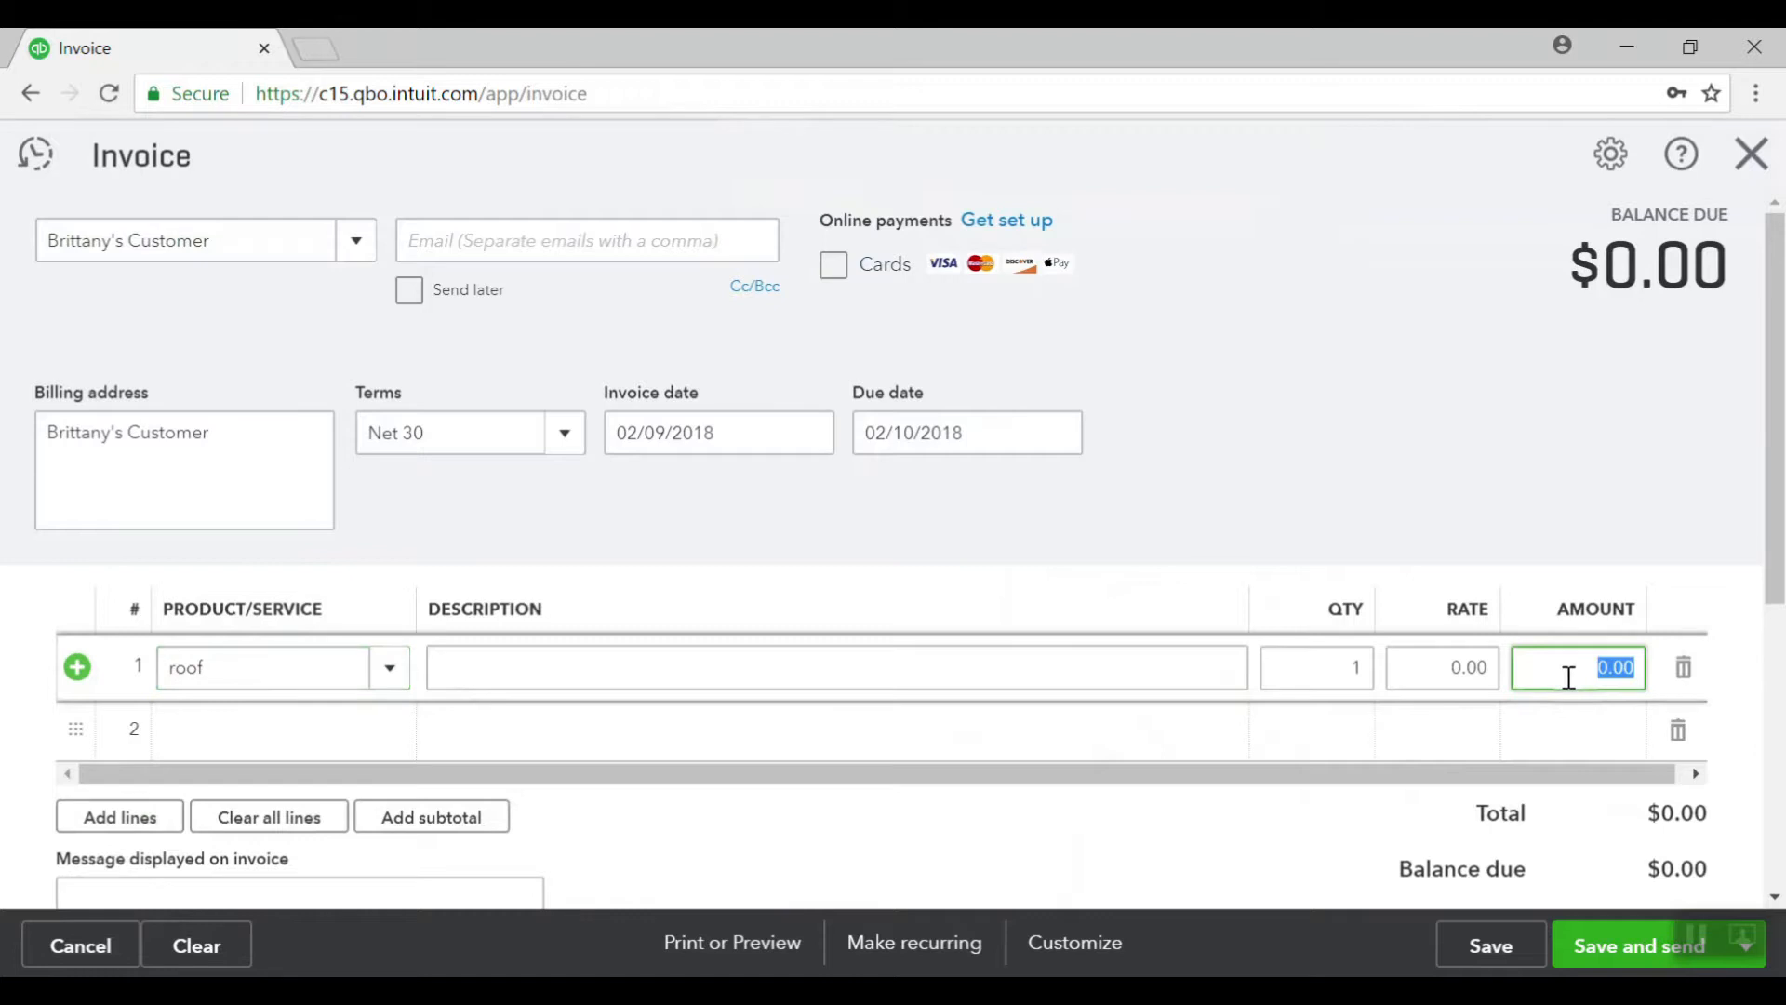
text(100)
scroll(1587, 565, down, 1)
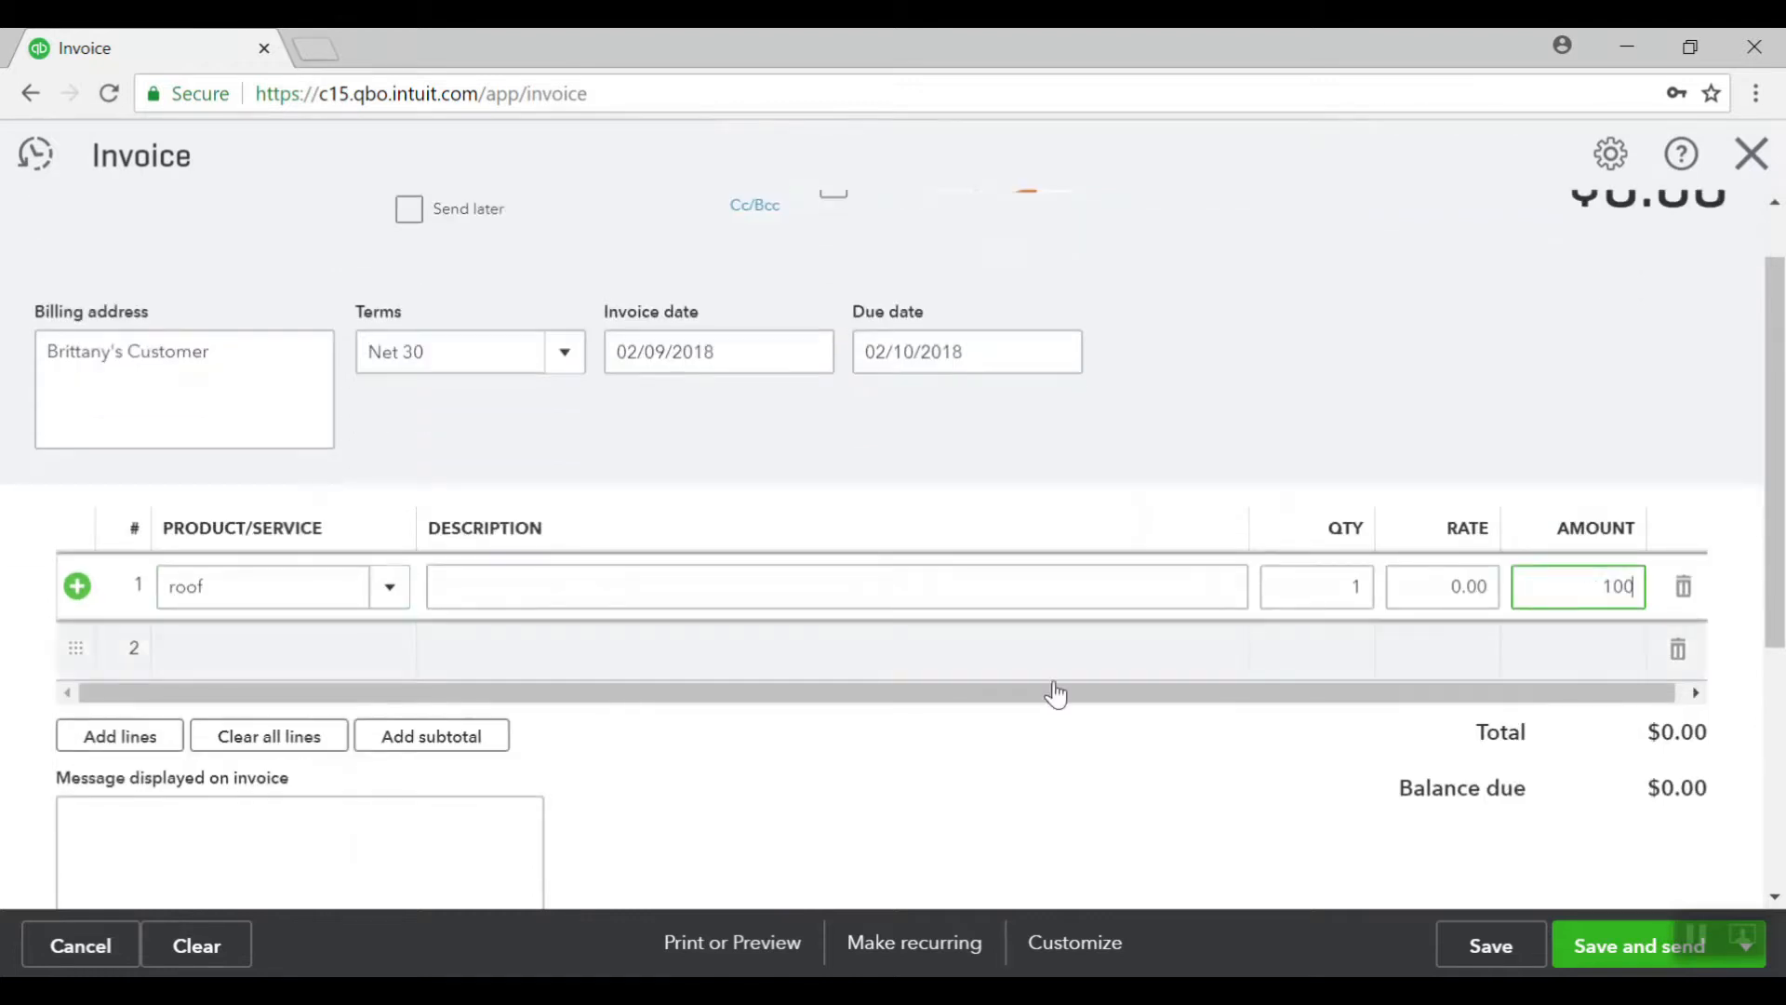
click(953, 674)
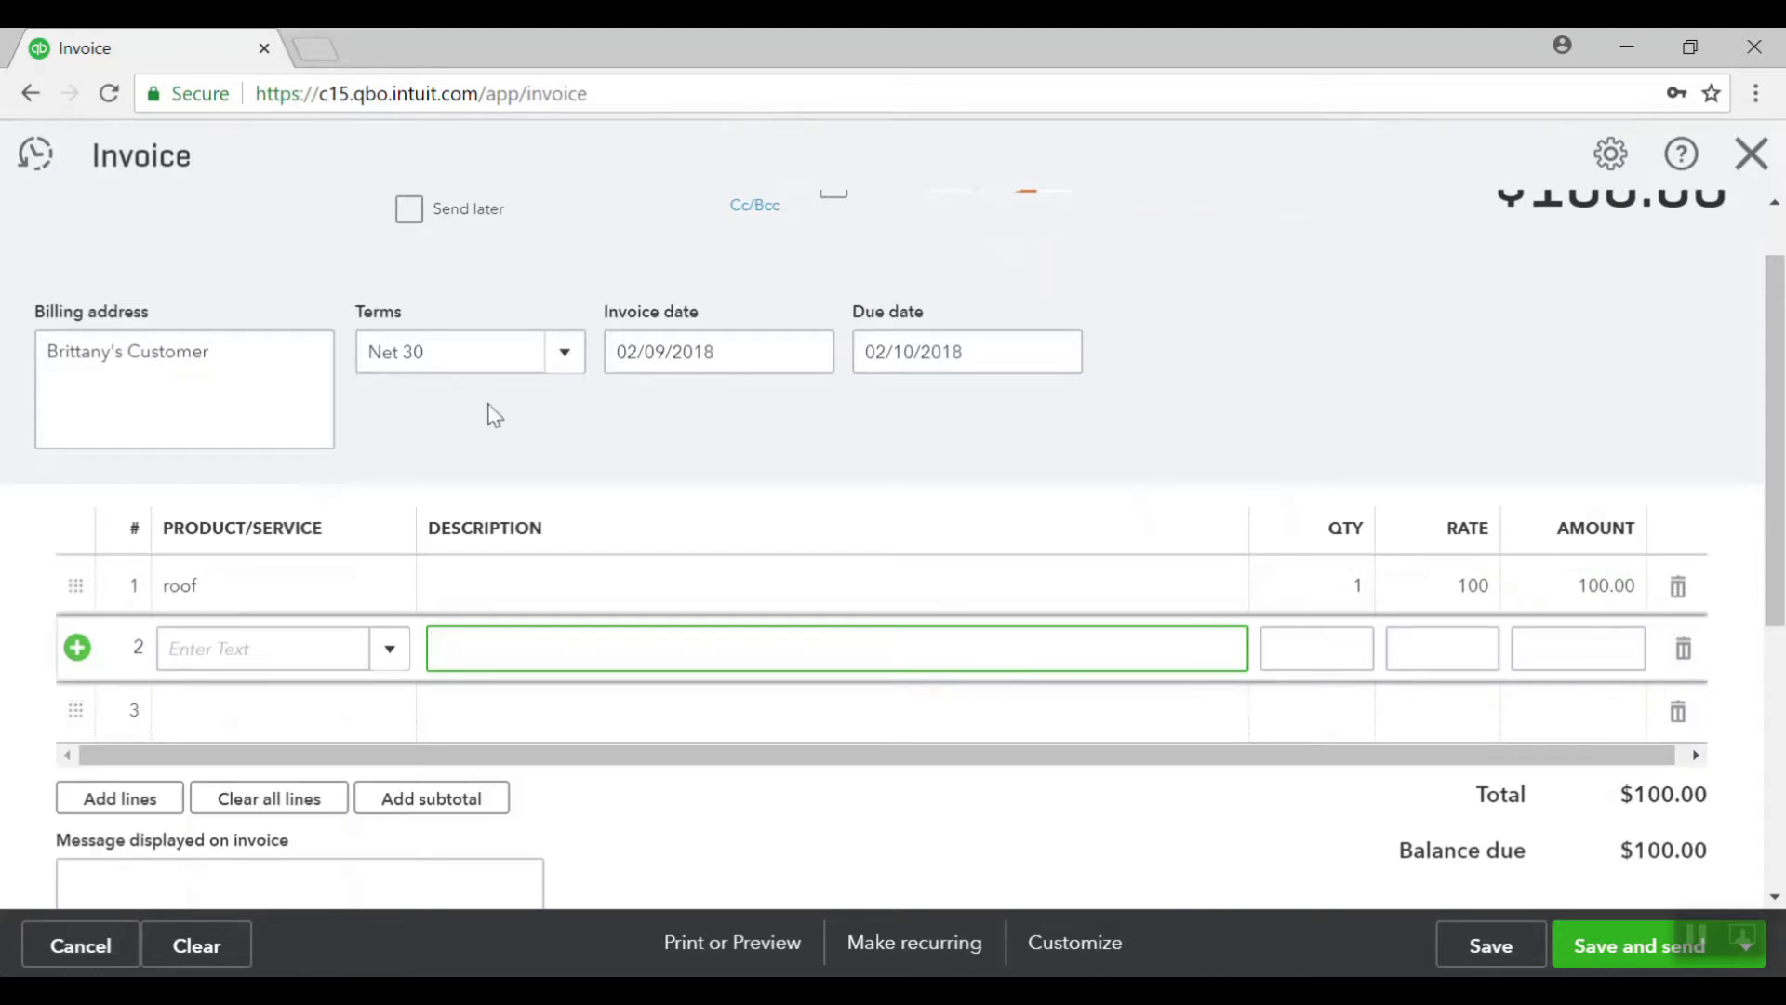
- Examine the payment terms options offered for the invoice and review its dates and lines
click(565, 351)
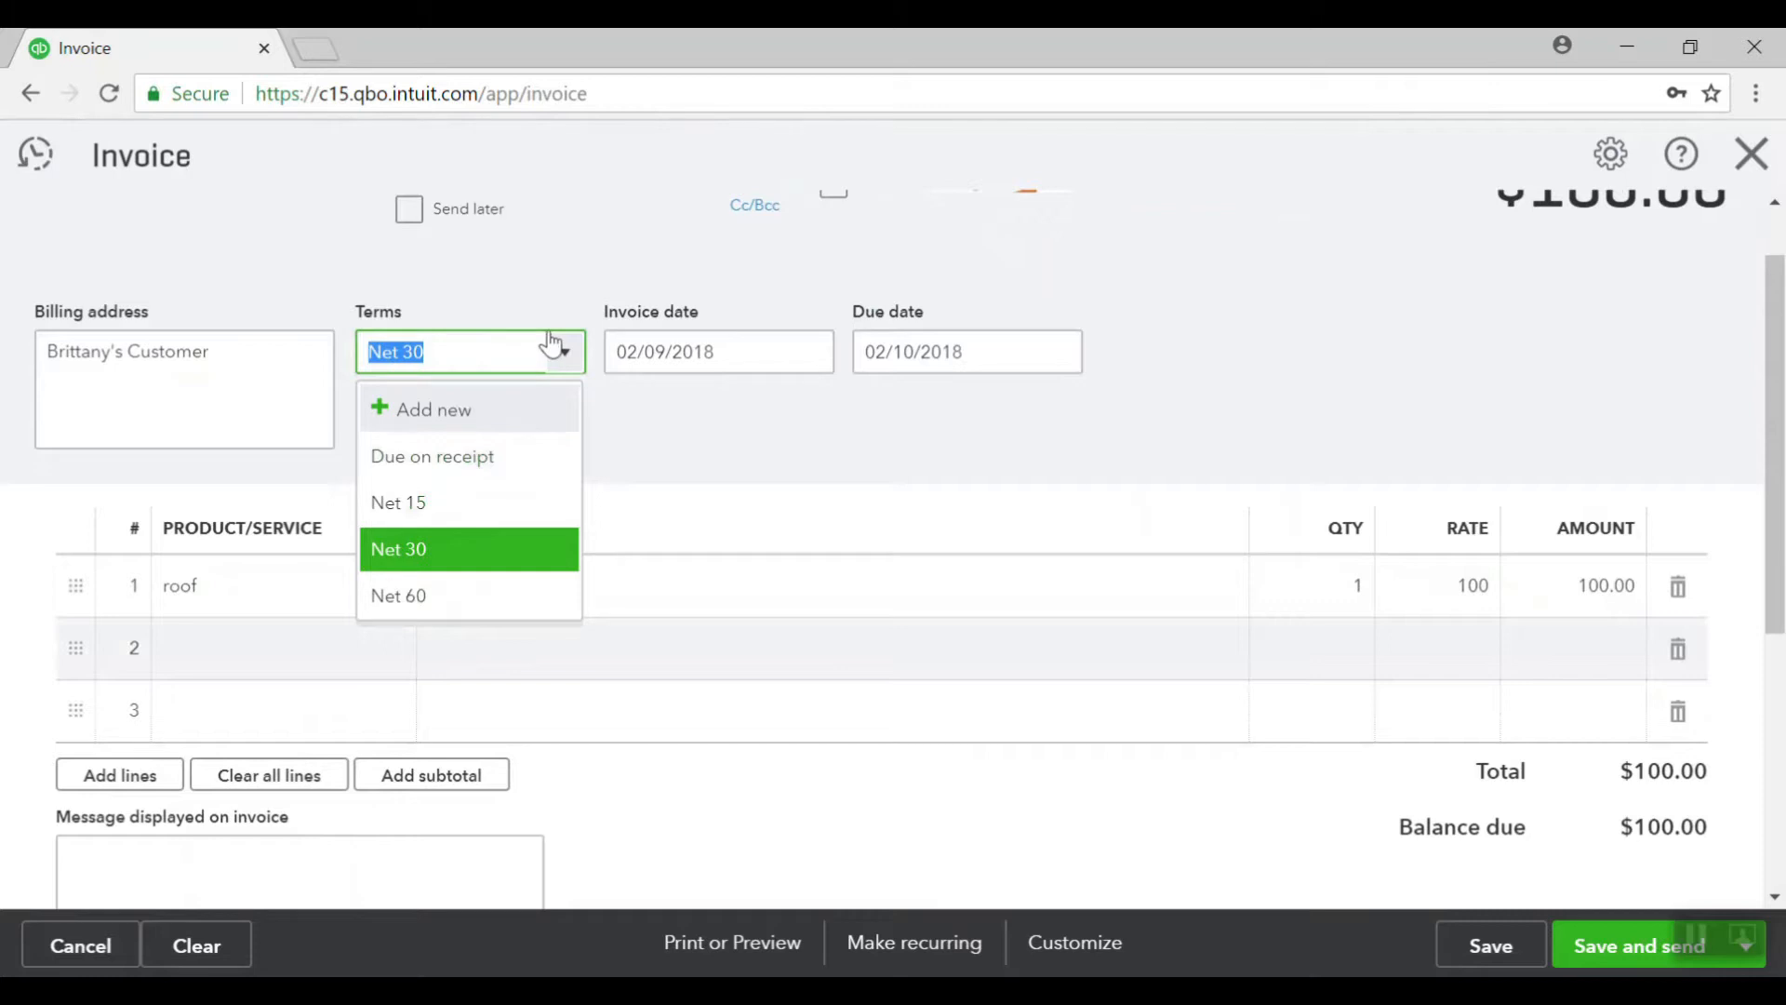
click(668, 447)
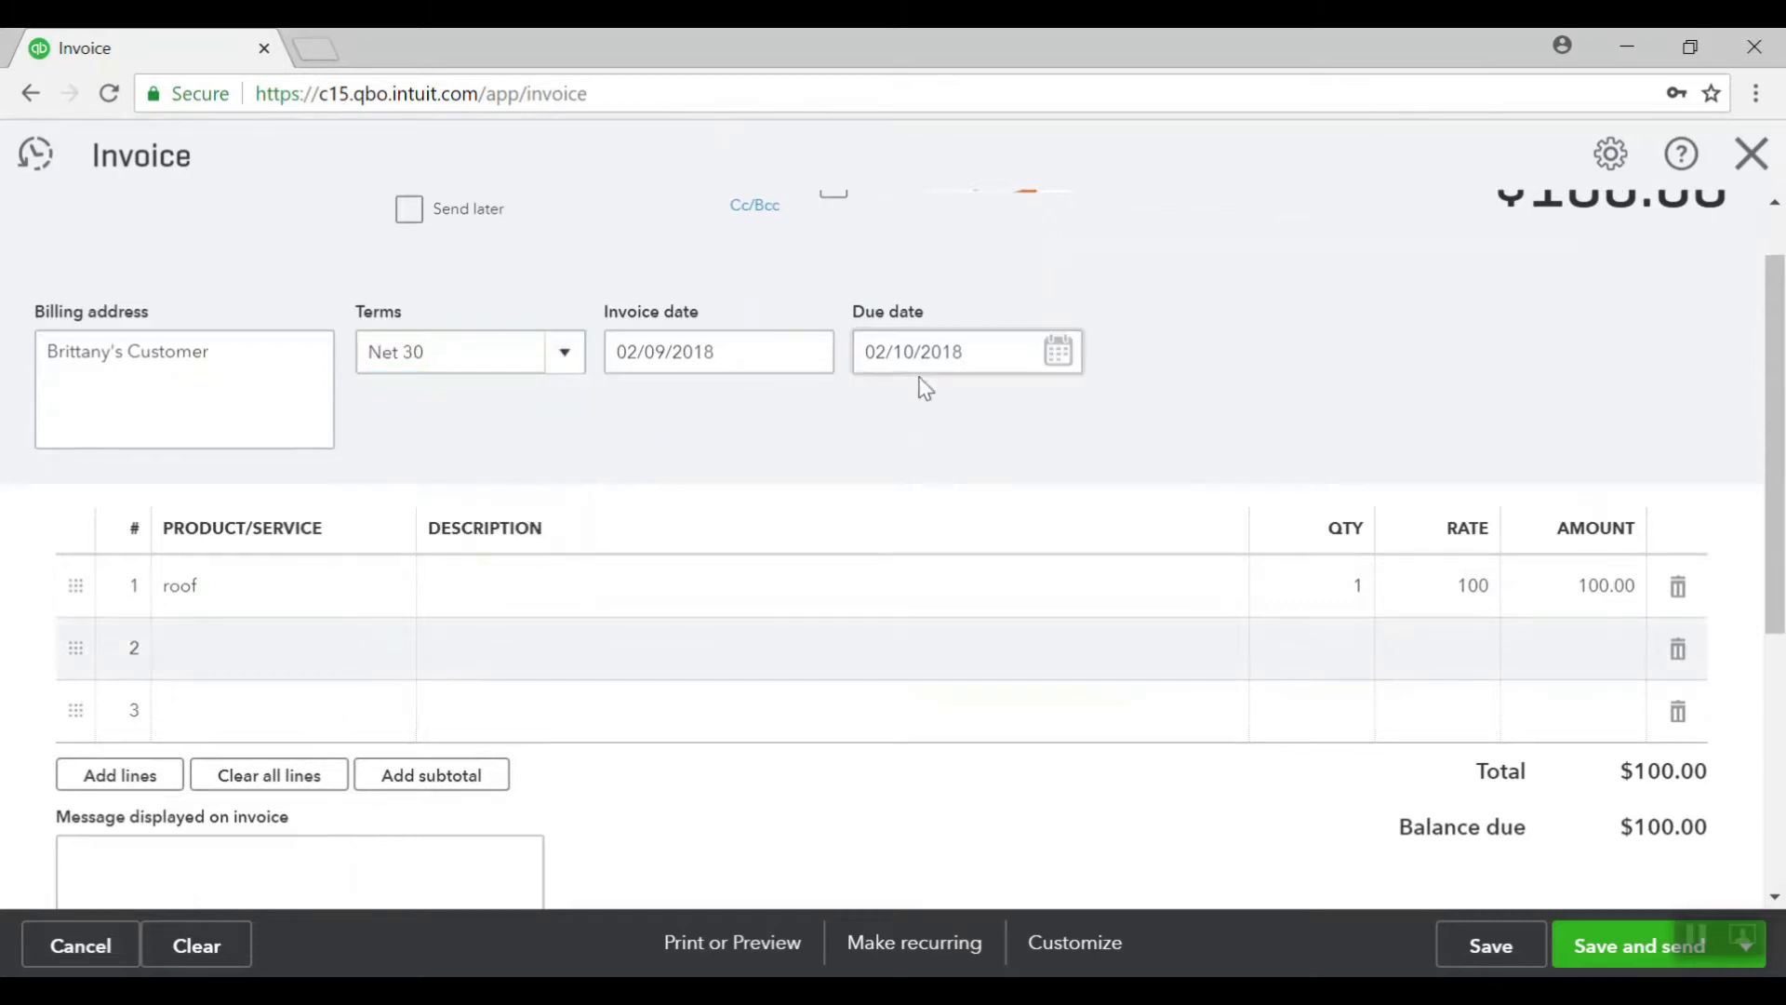
scroll(985, 424, up, 1)
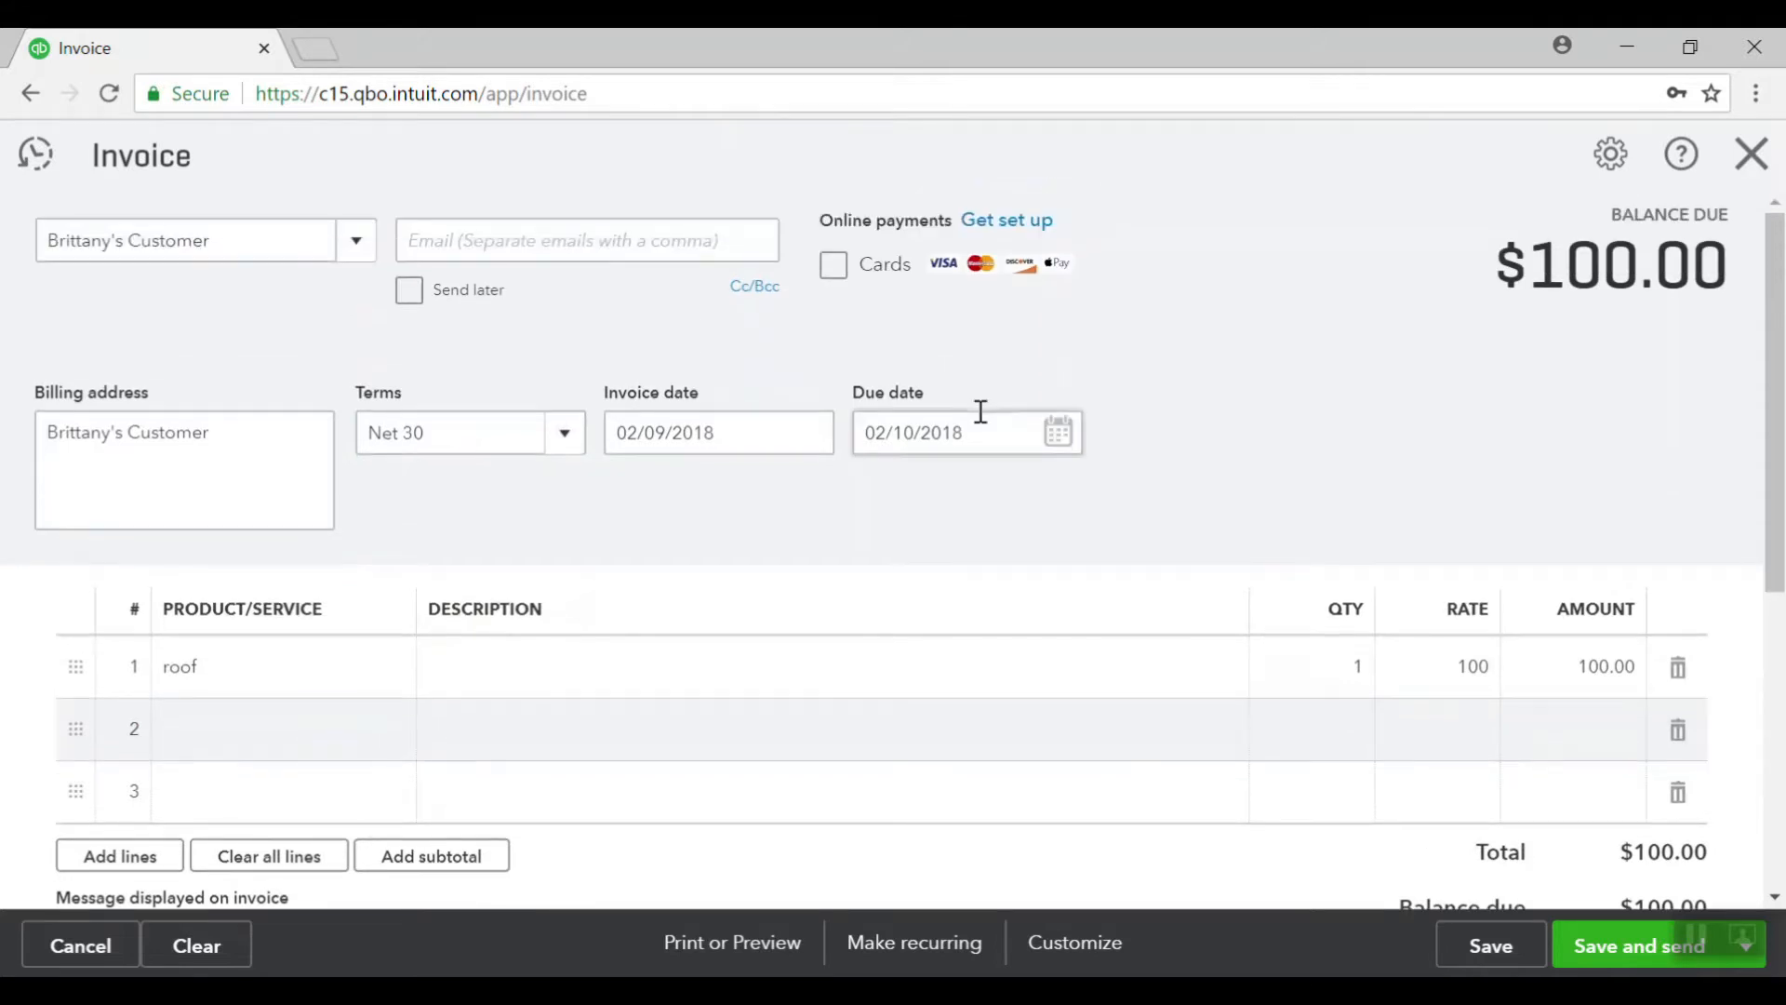
scroll(981, 411, down, 3)
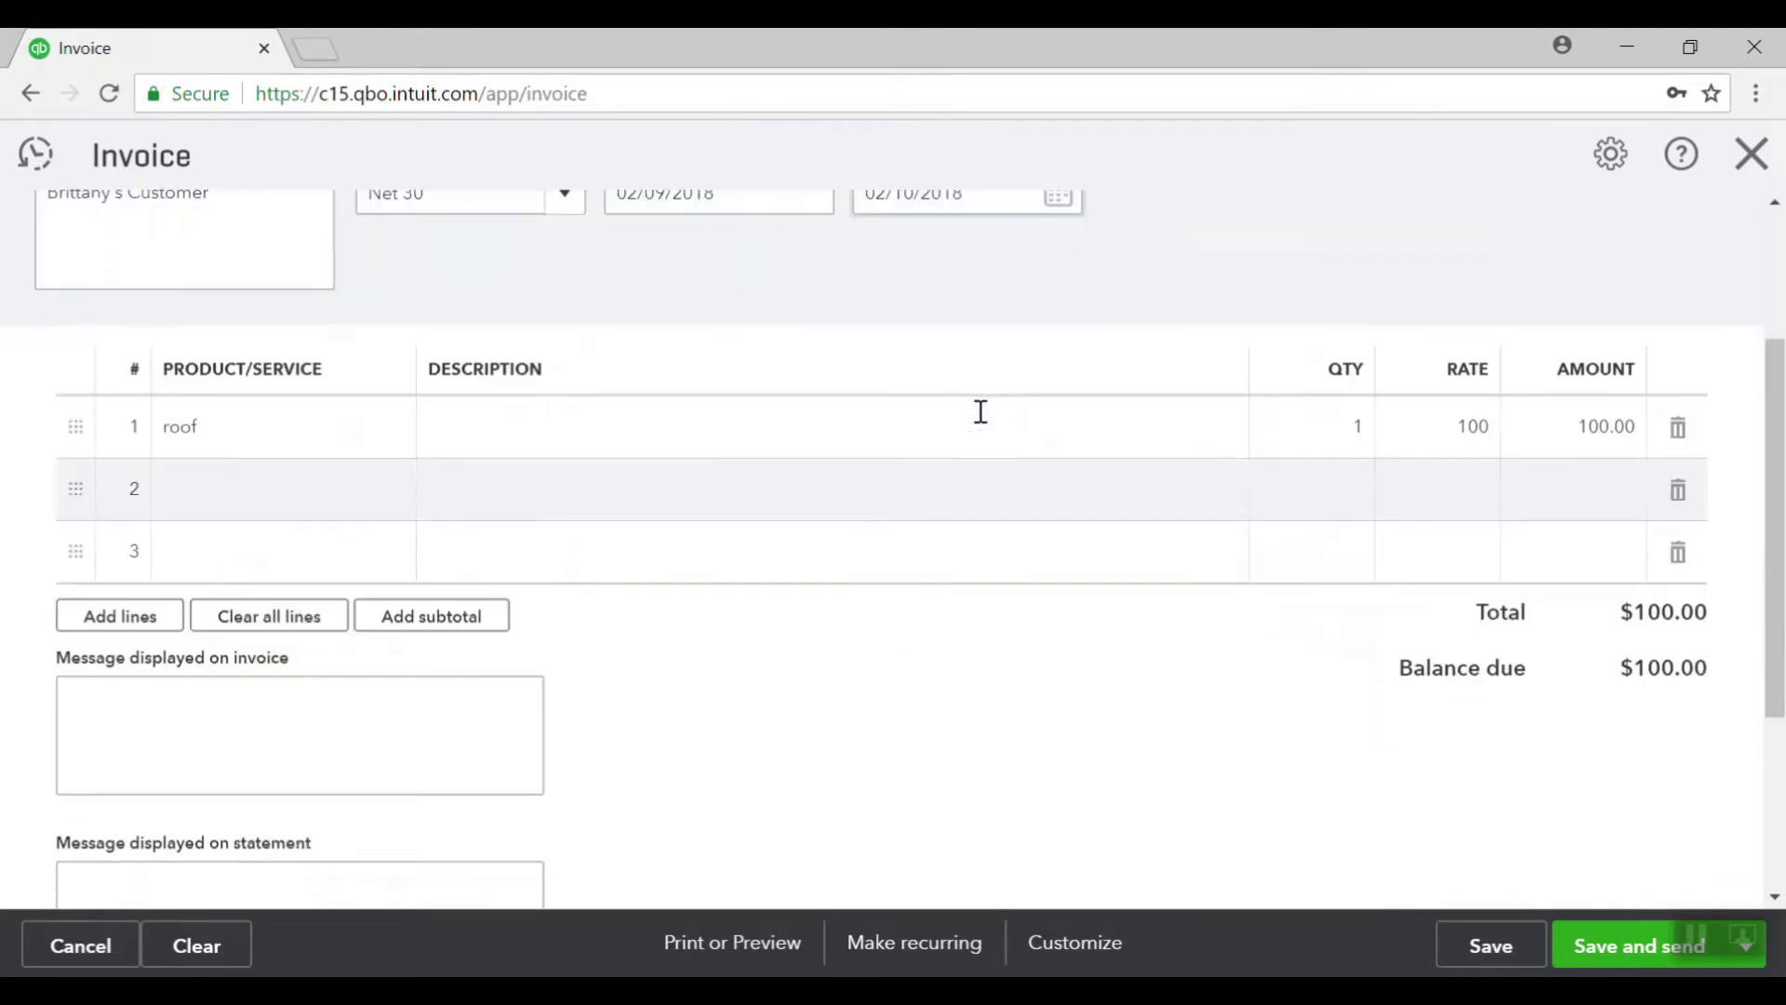
- Save the invoice without sending it and close the invoice form
click(1588, 949)
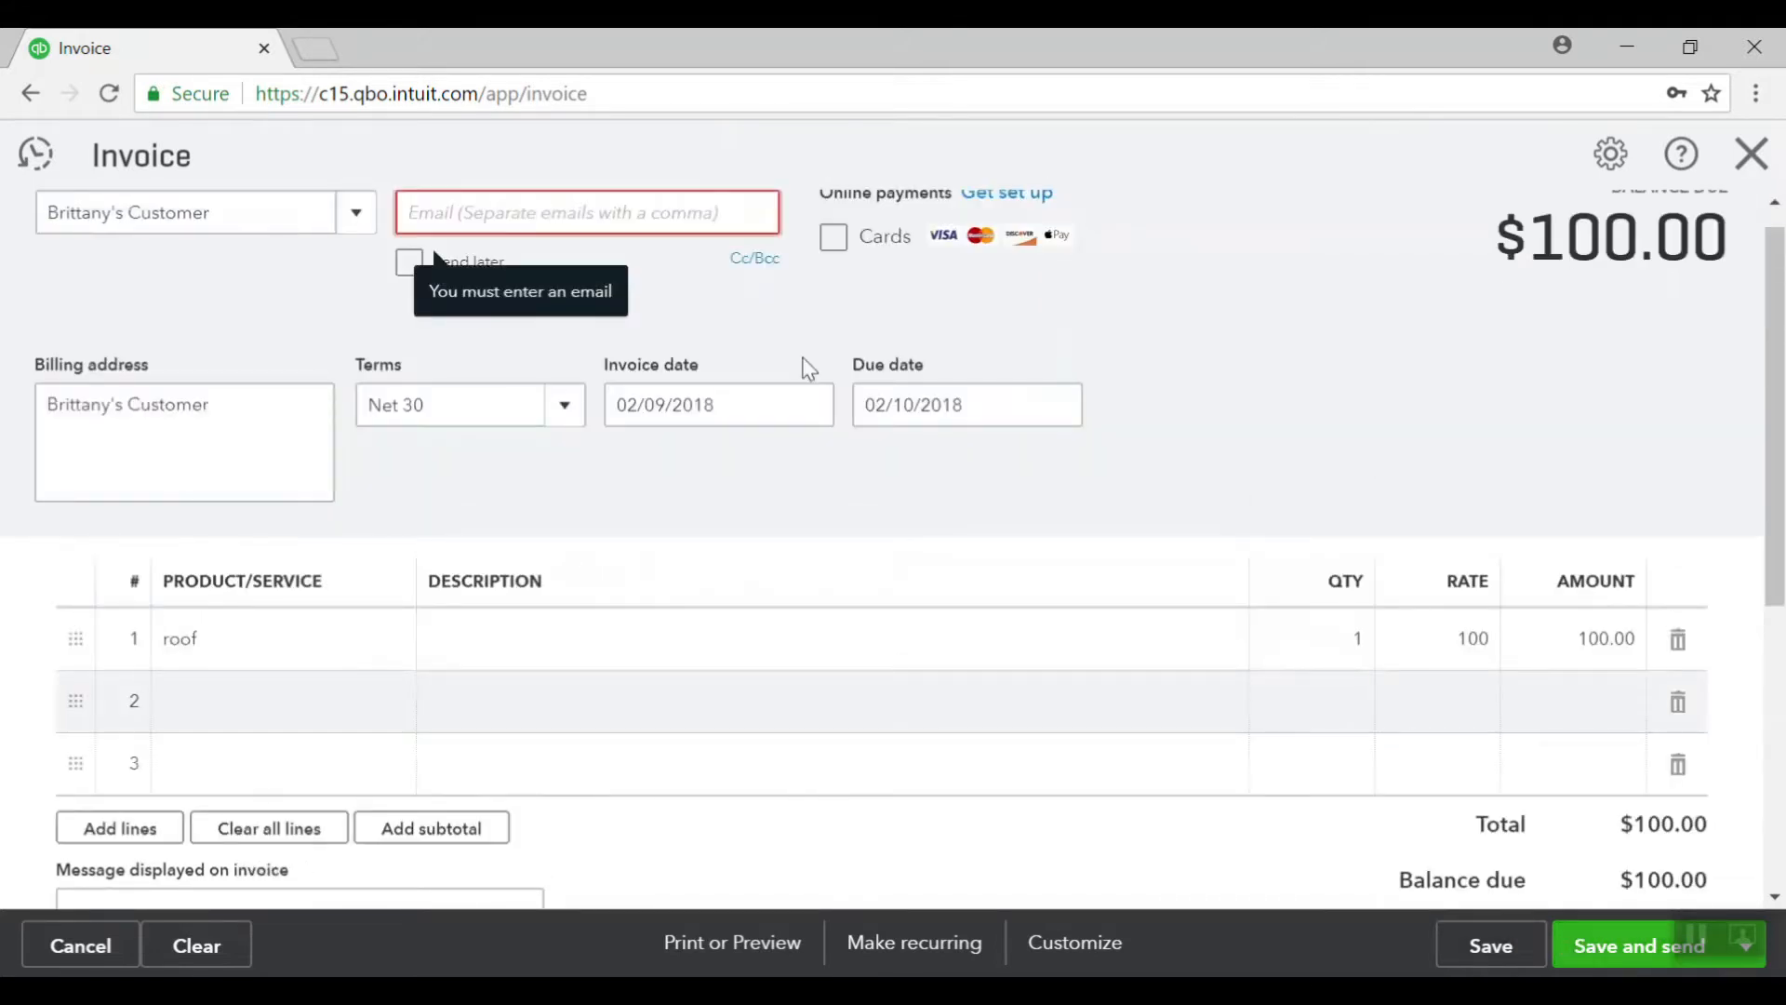
click(563, 202)
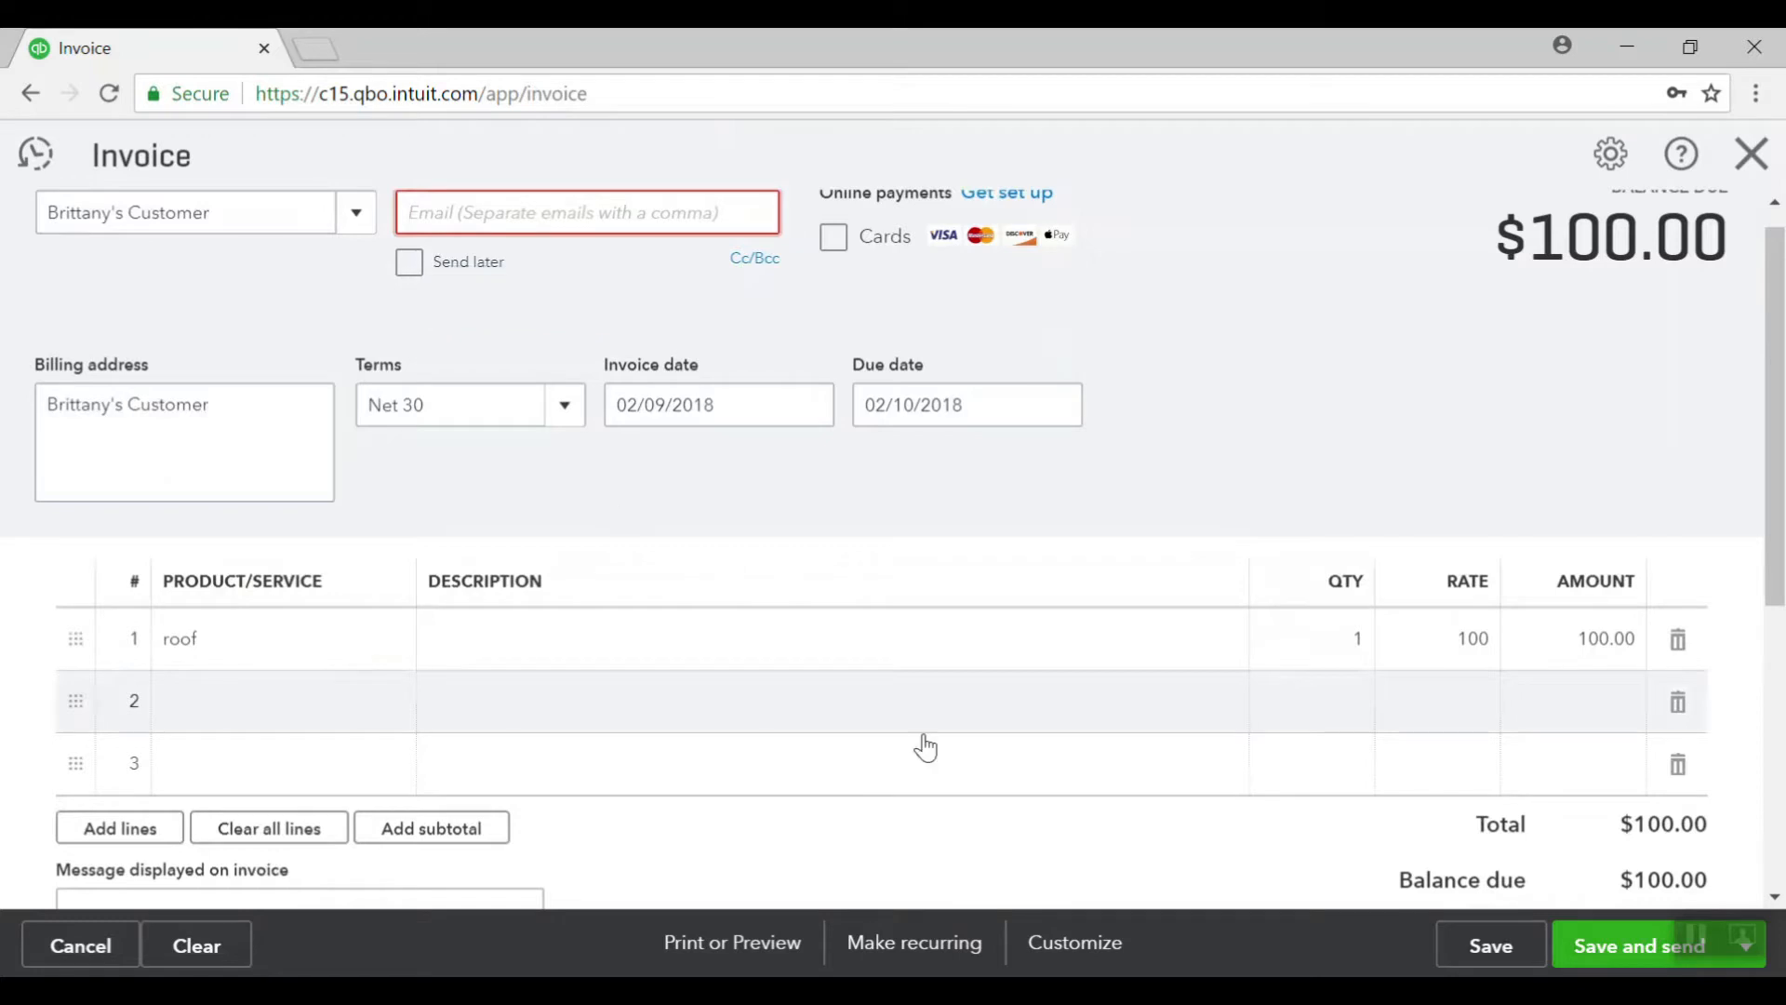
click(1491, 953)
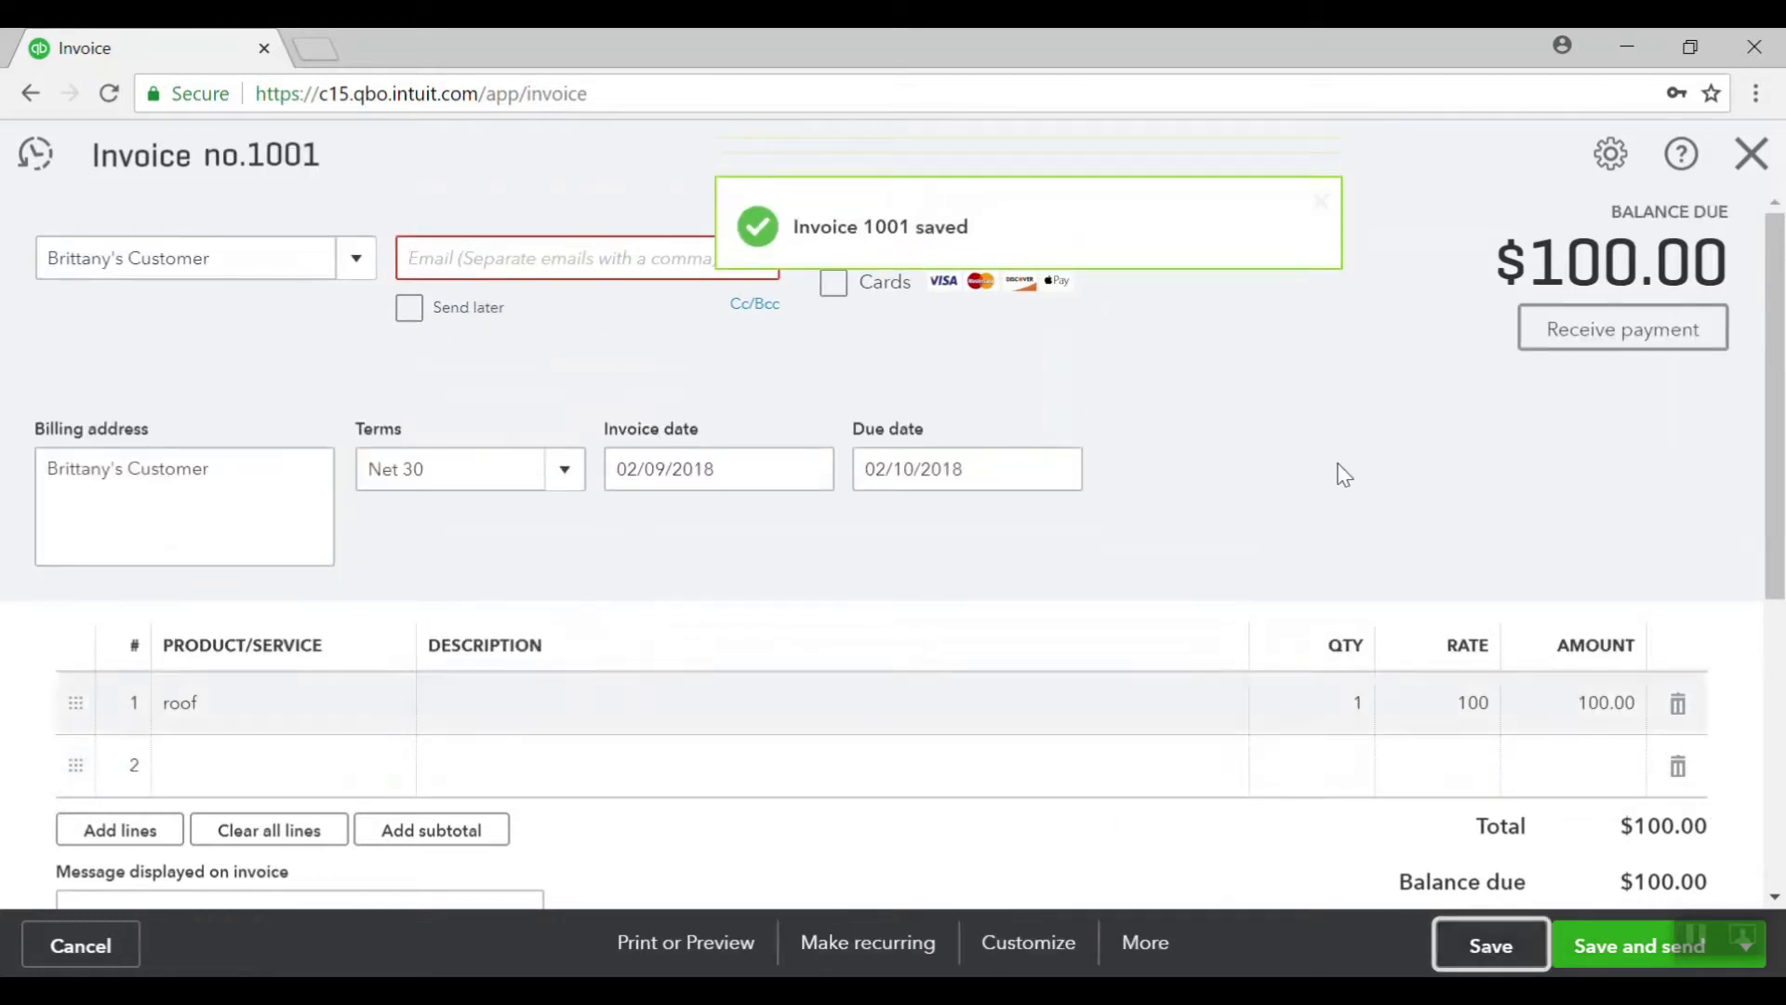
click(1762, 158)
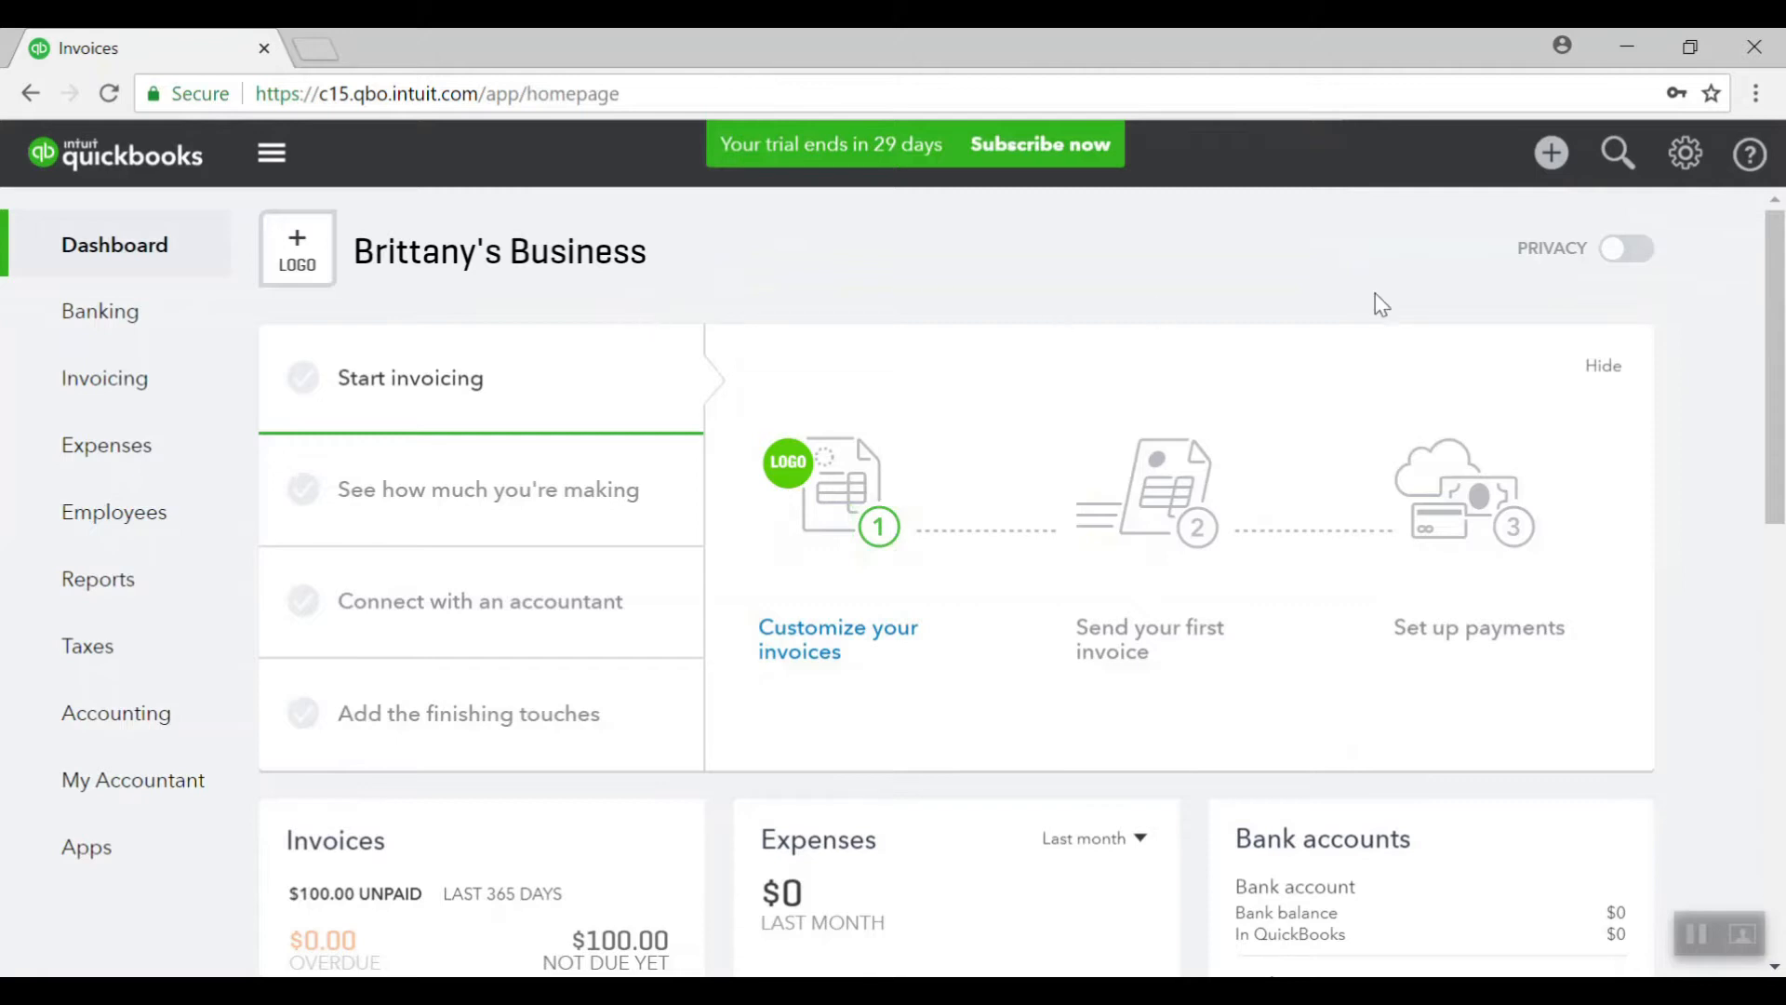
- Start a new sales receipt and choose the existing customer for it
click(1556, 156)
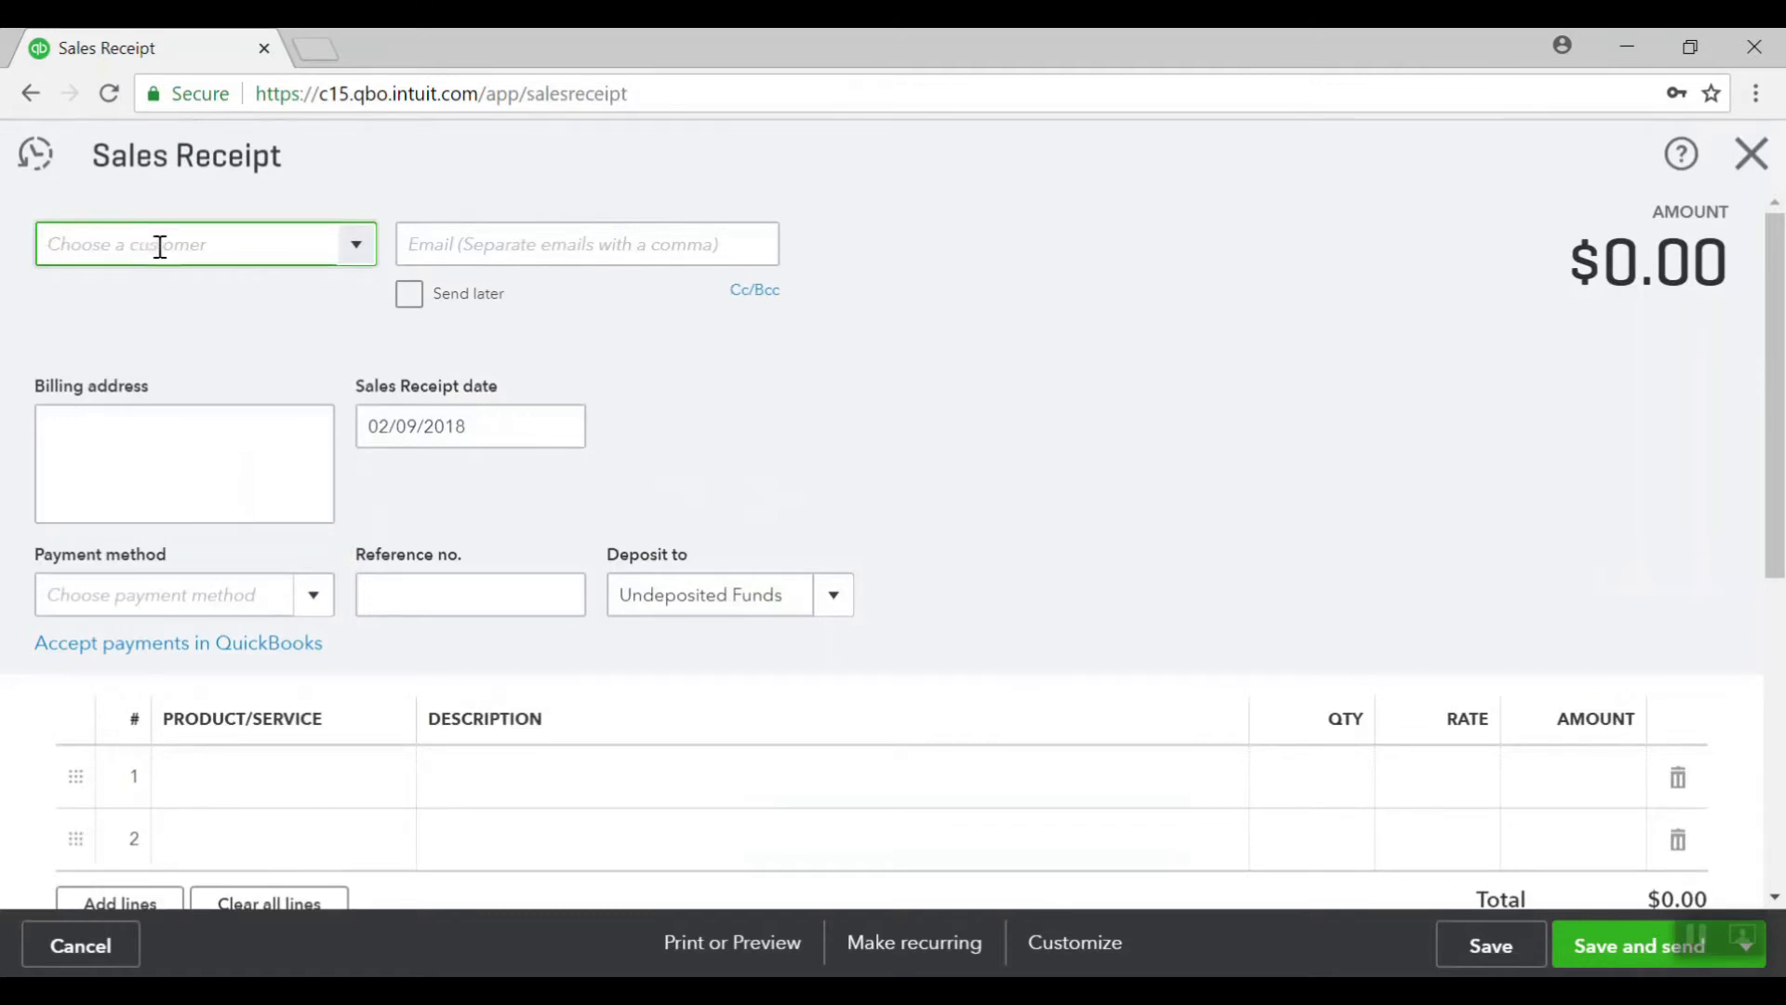
text(britt)
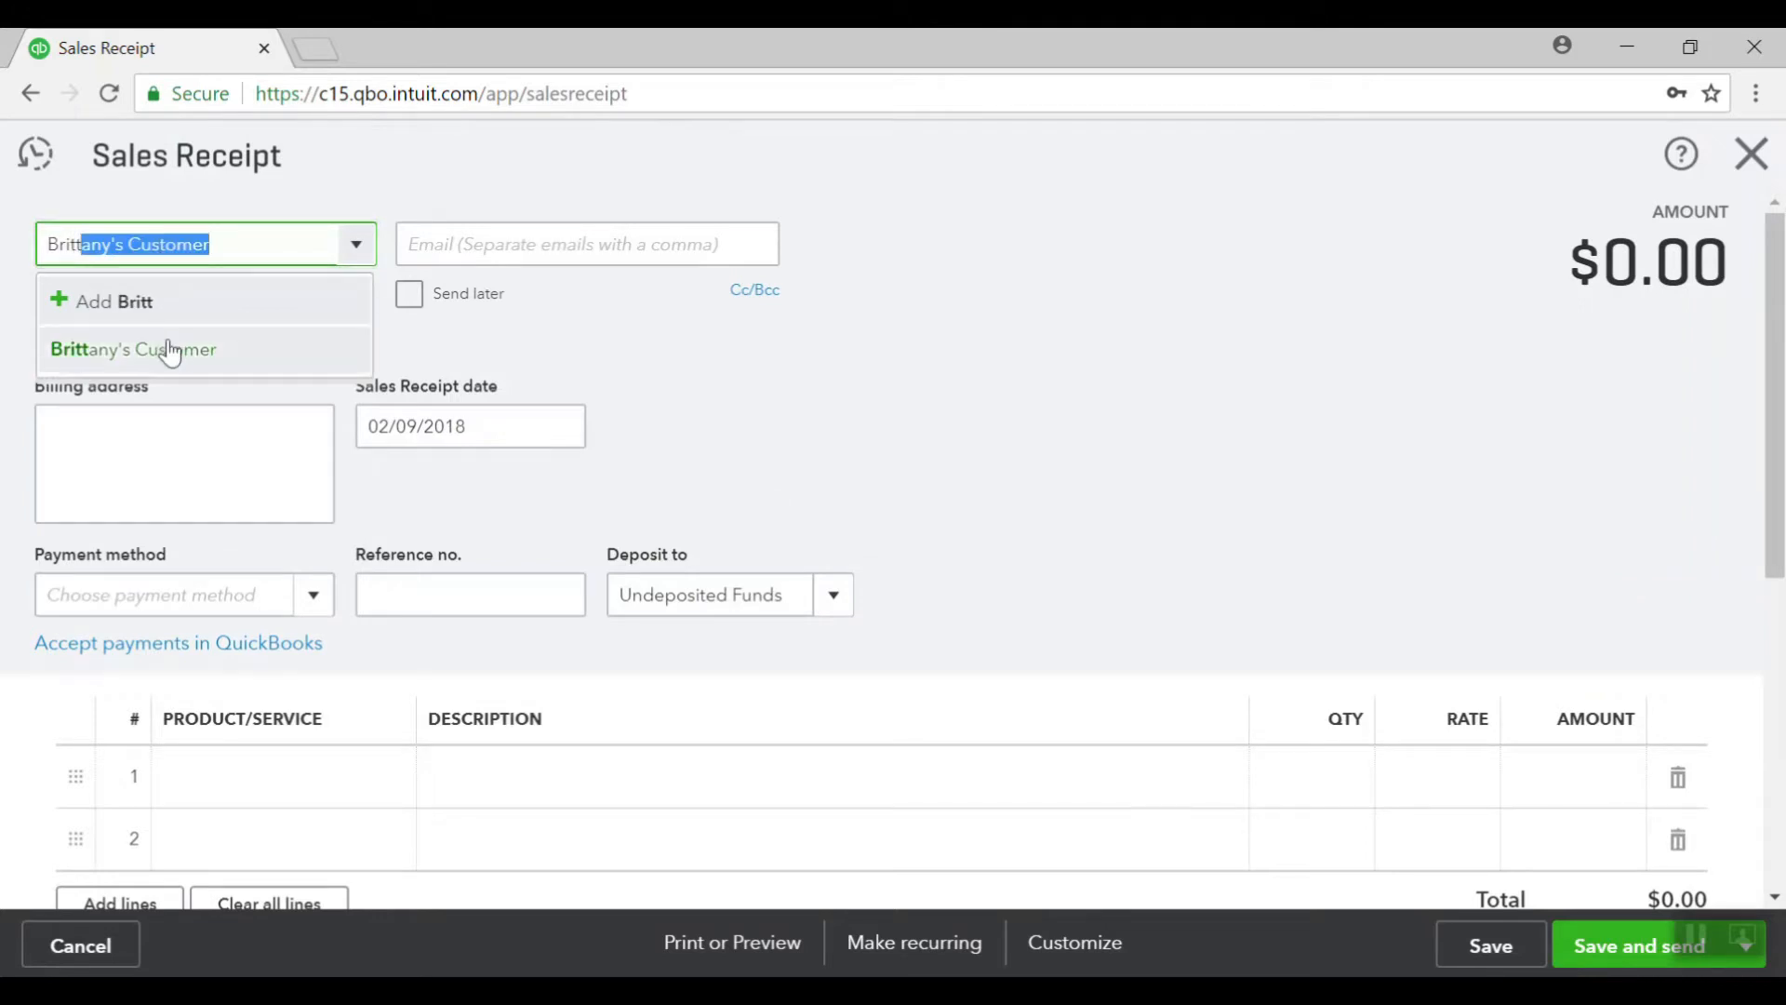
click(168, 345)
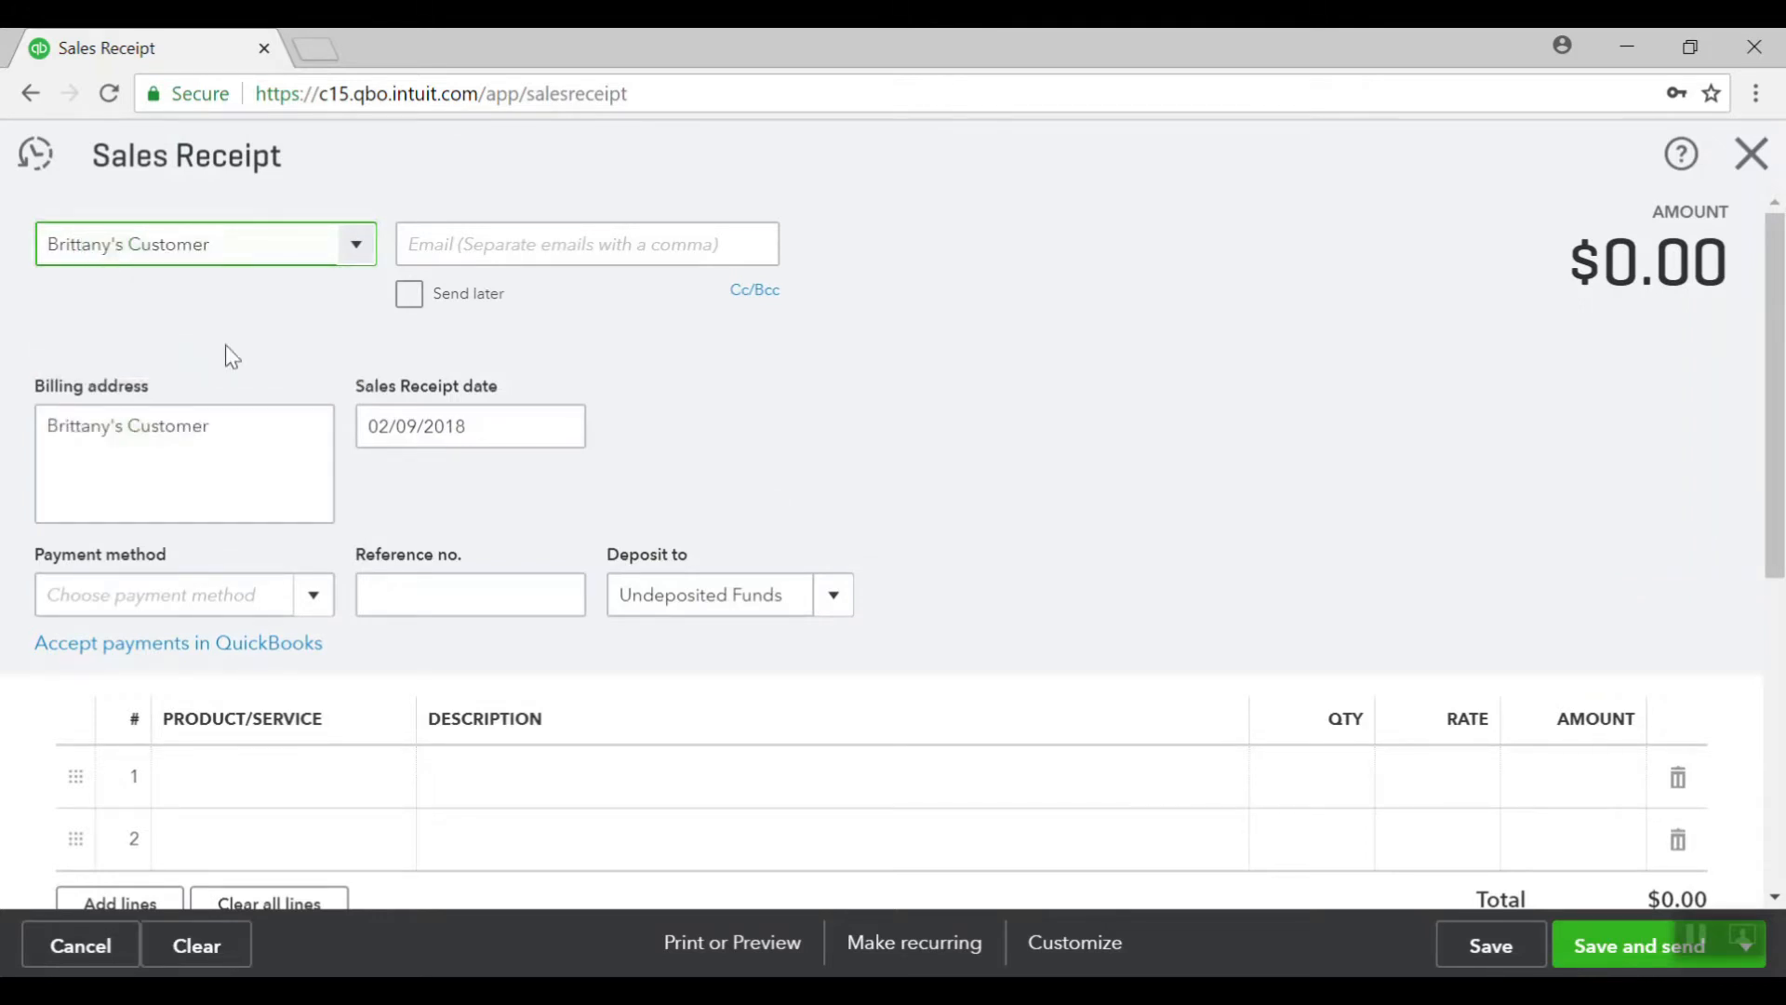
- Enter the existing roof product and an amount of 100 on the first sales receipt line
scroll(741, 403, down, 2)
scroll(745, 406, down, 1)
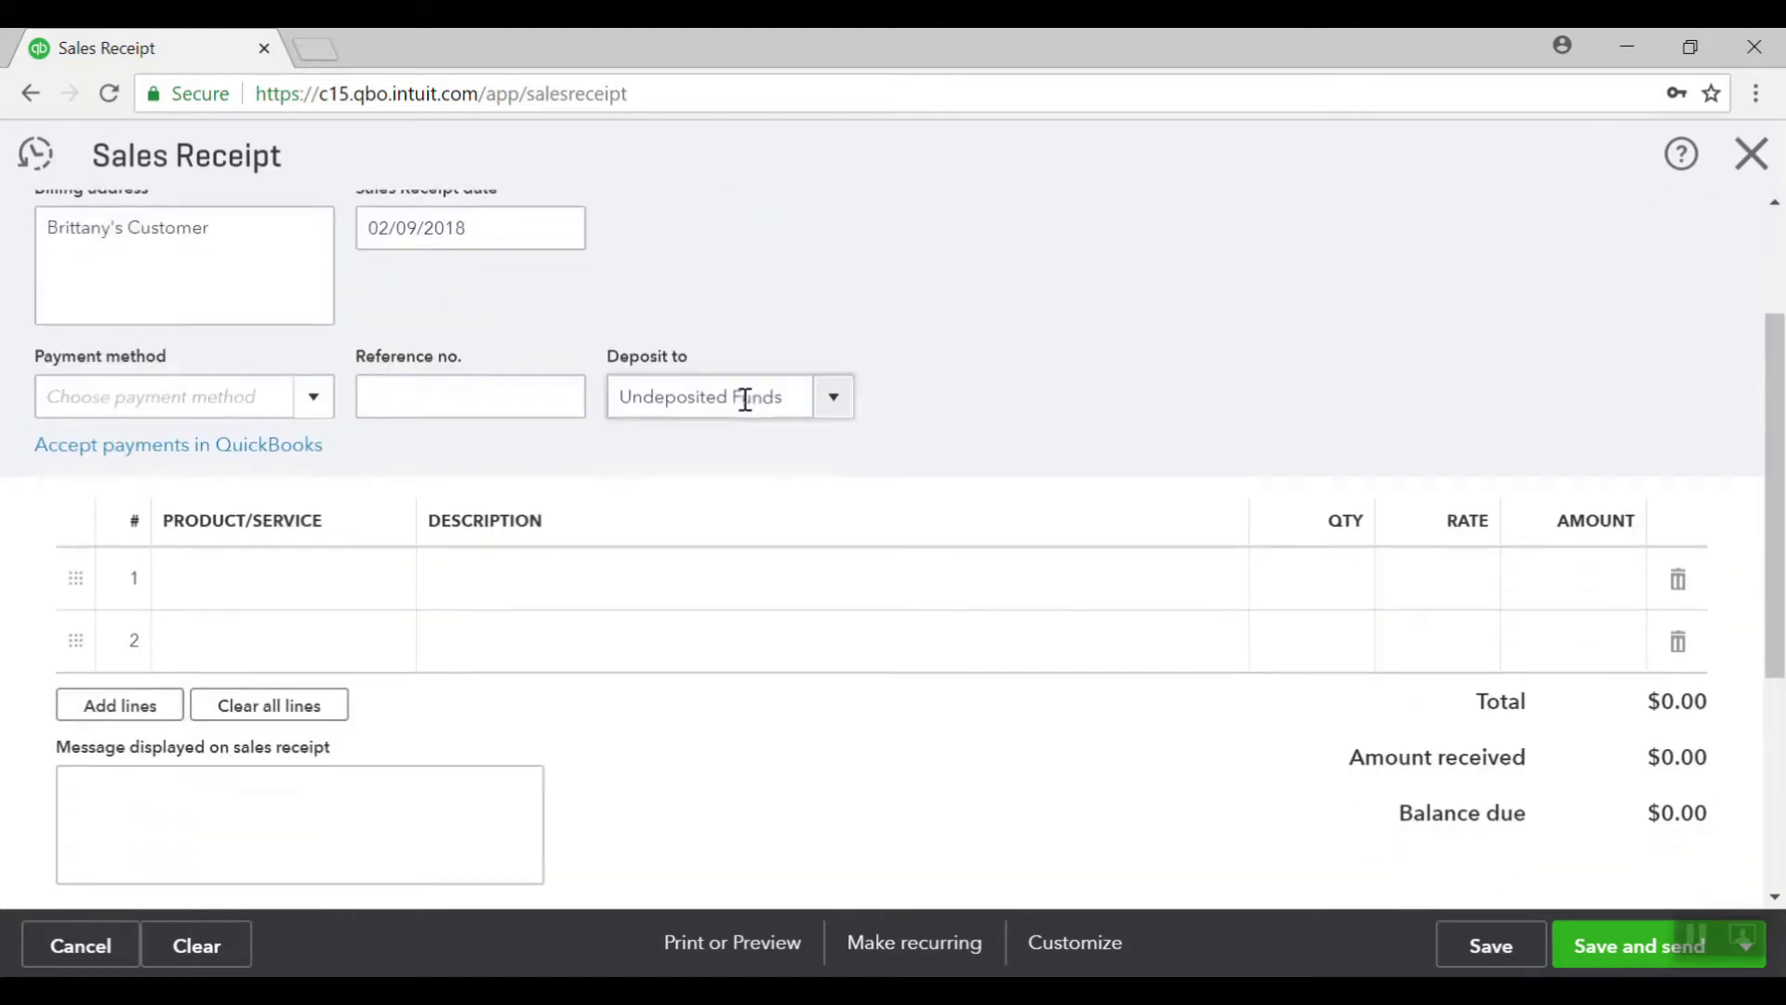
click(366, 576)
text(roof)
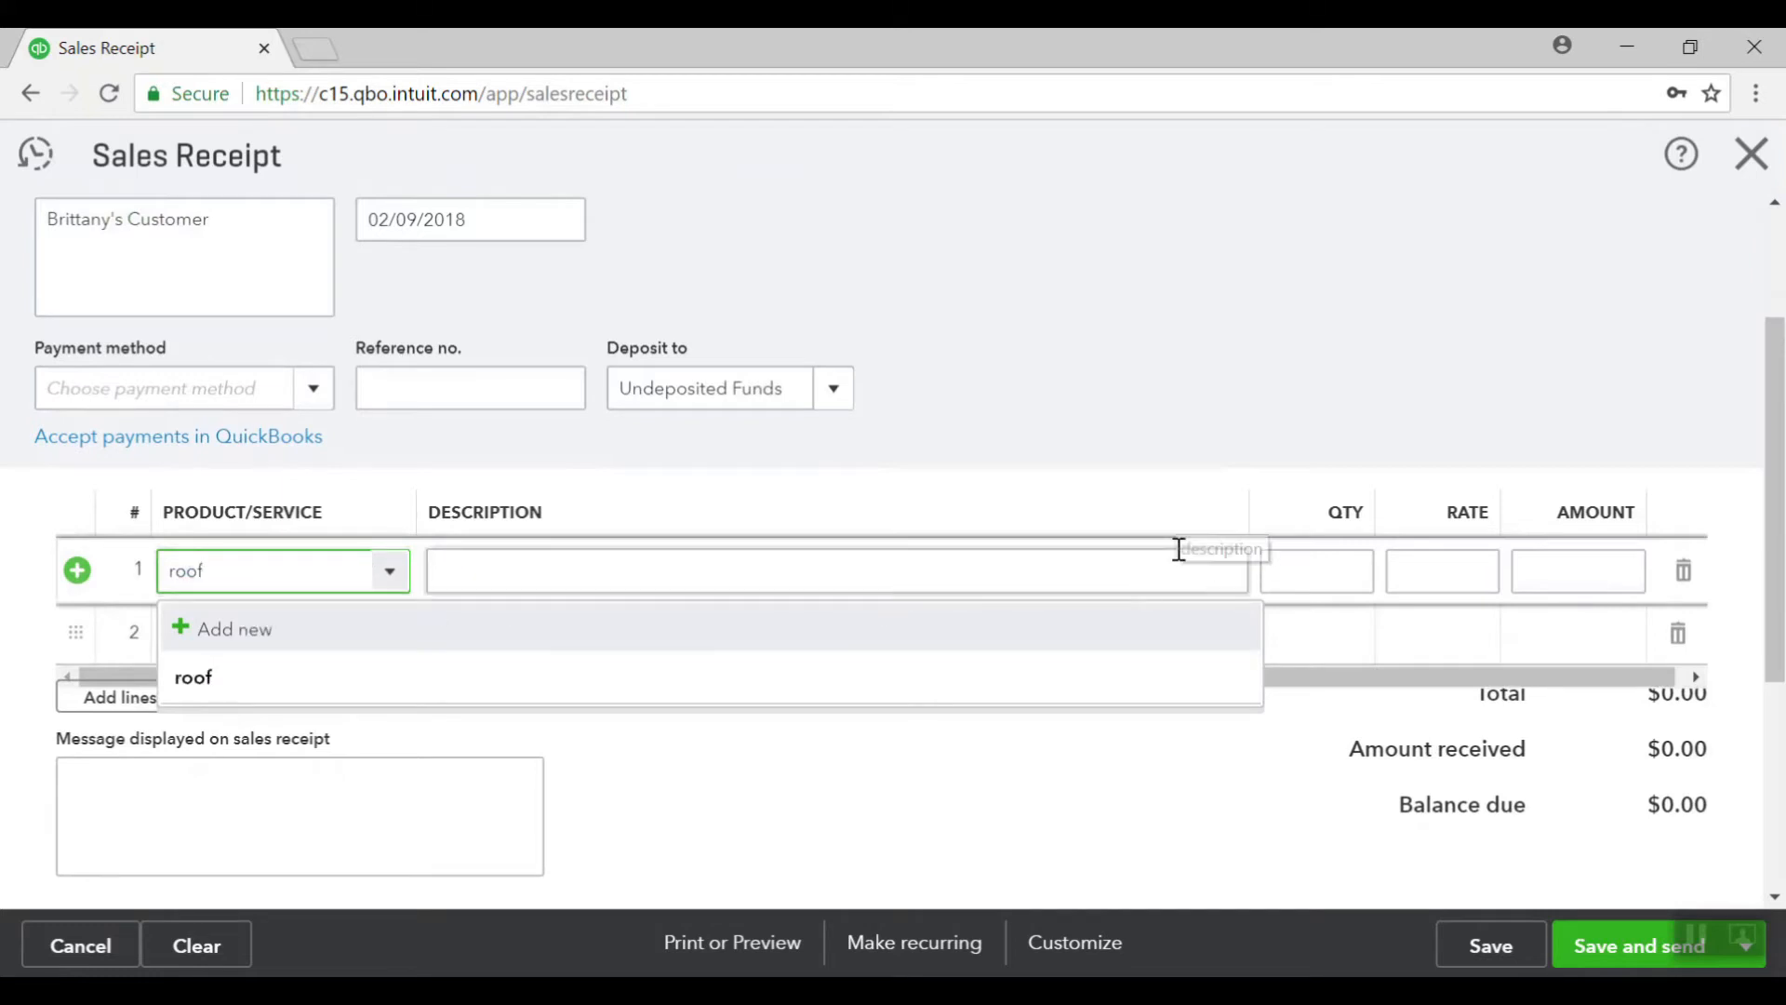
key(Down)
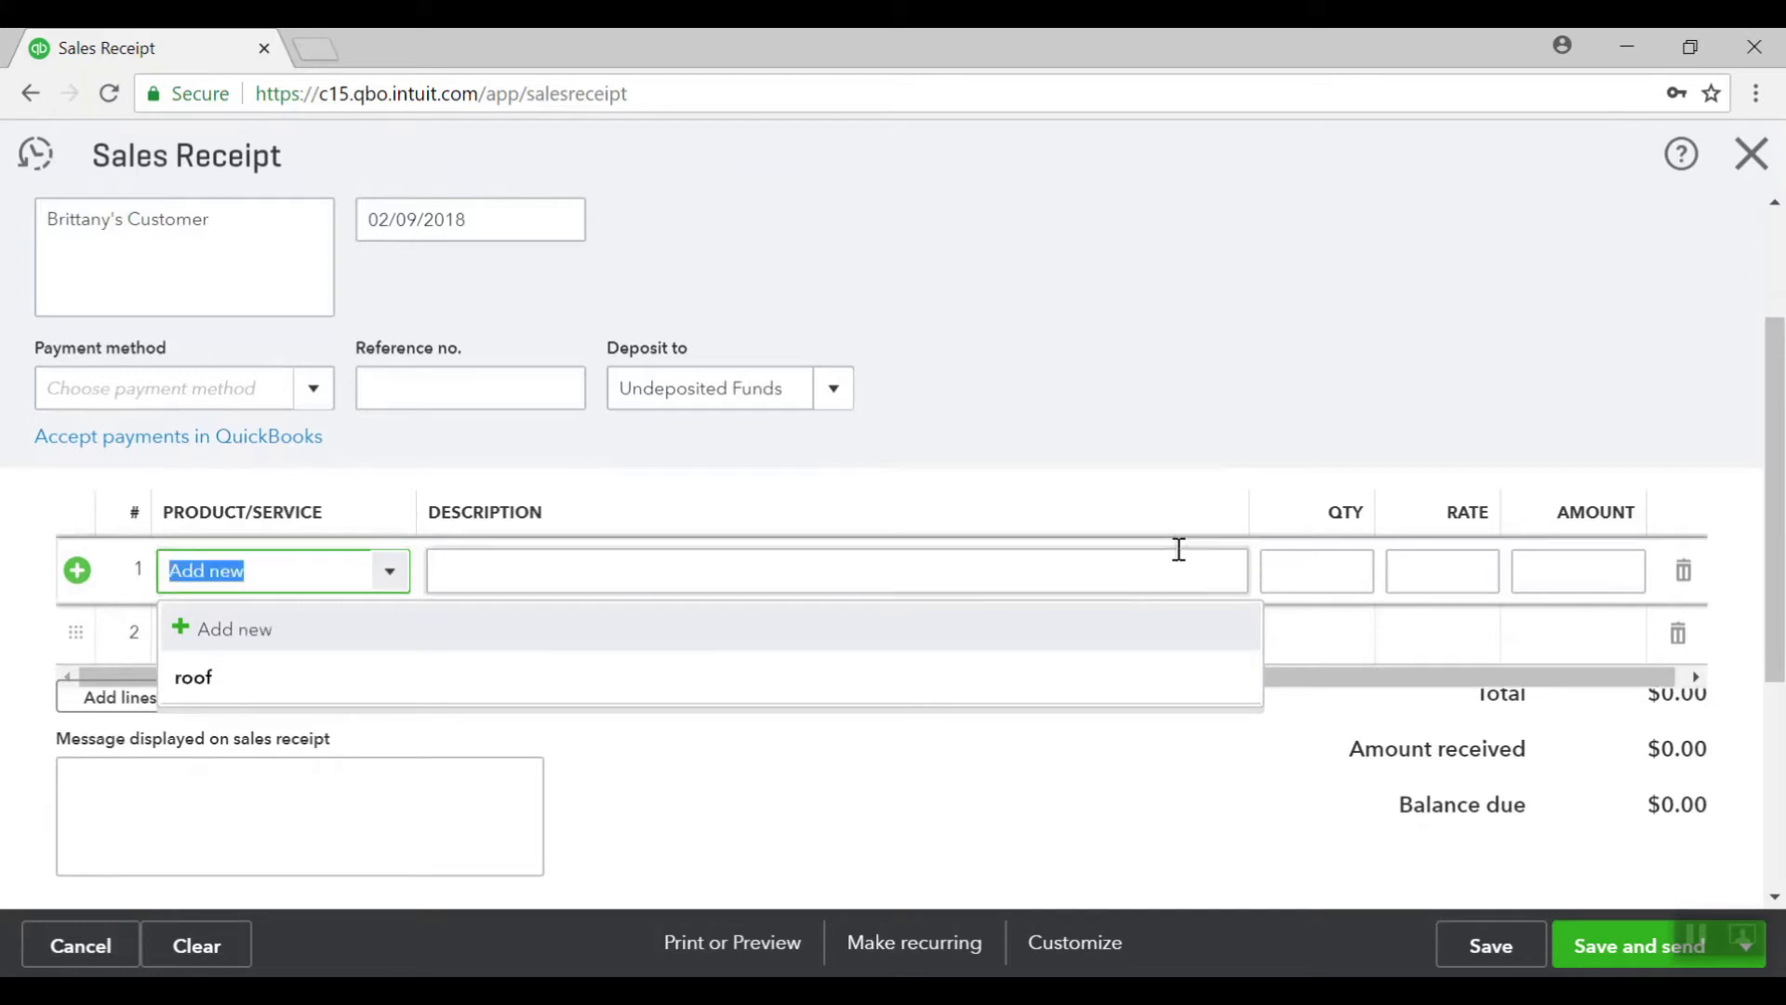
click(205, 678)
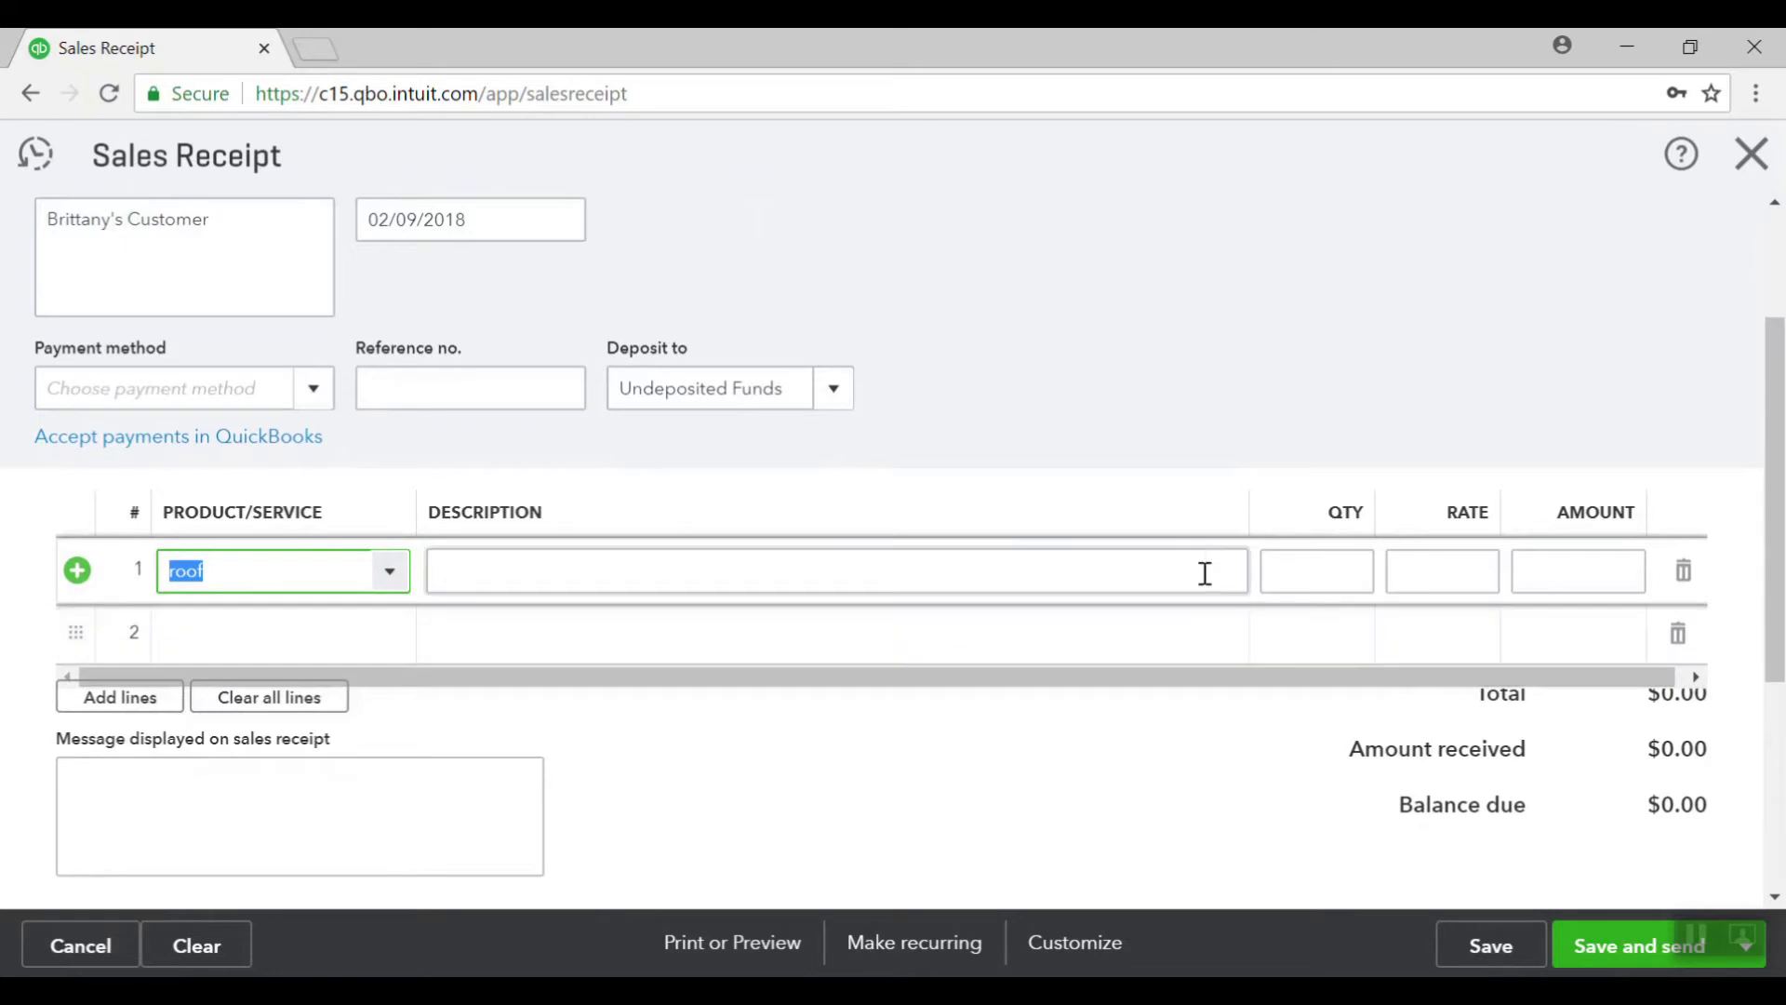
click(1120, 470)
click(333, 575)
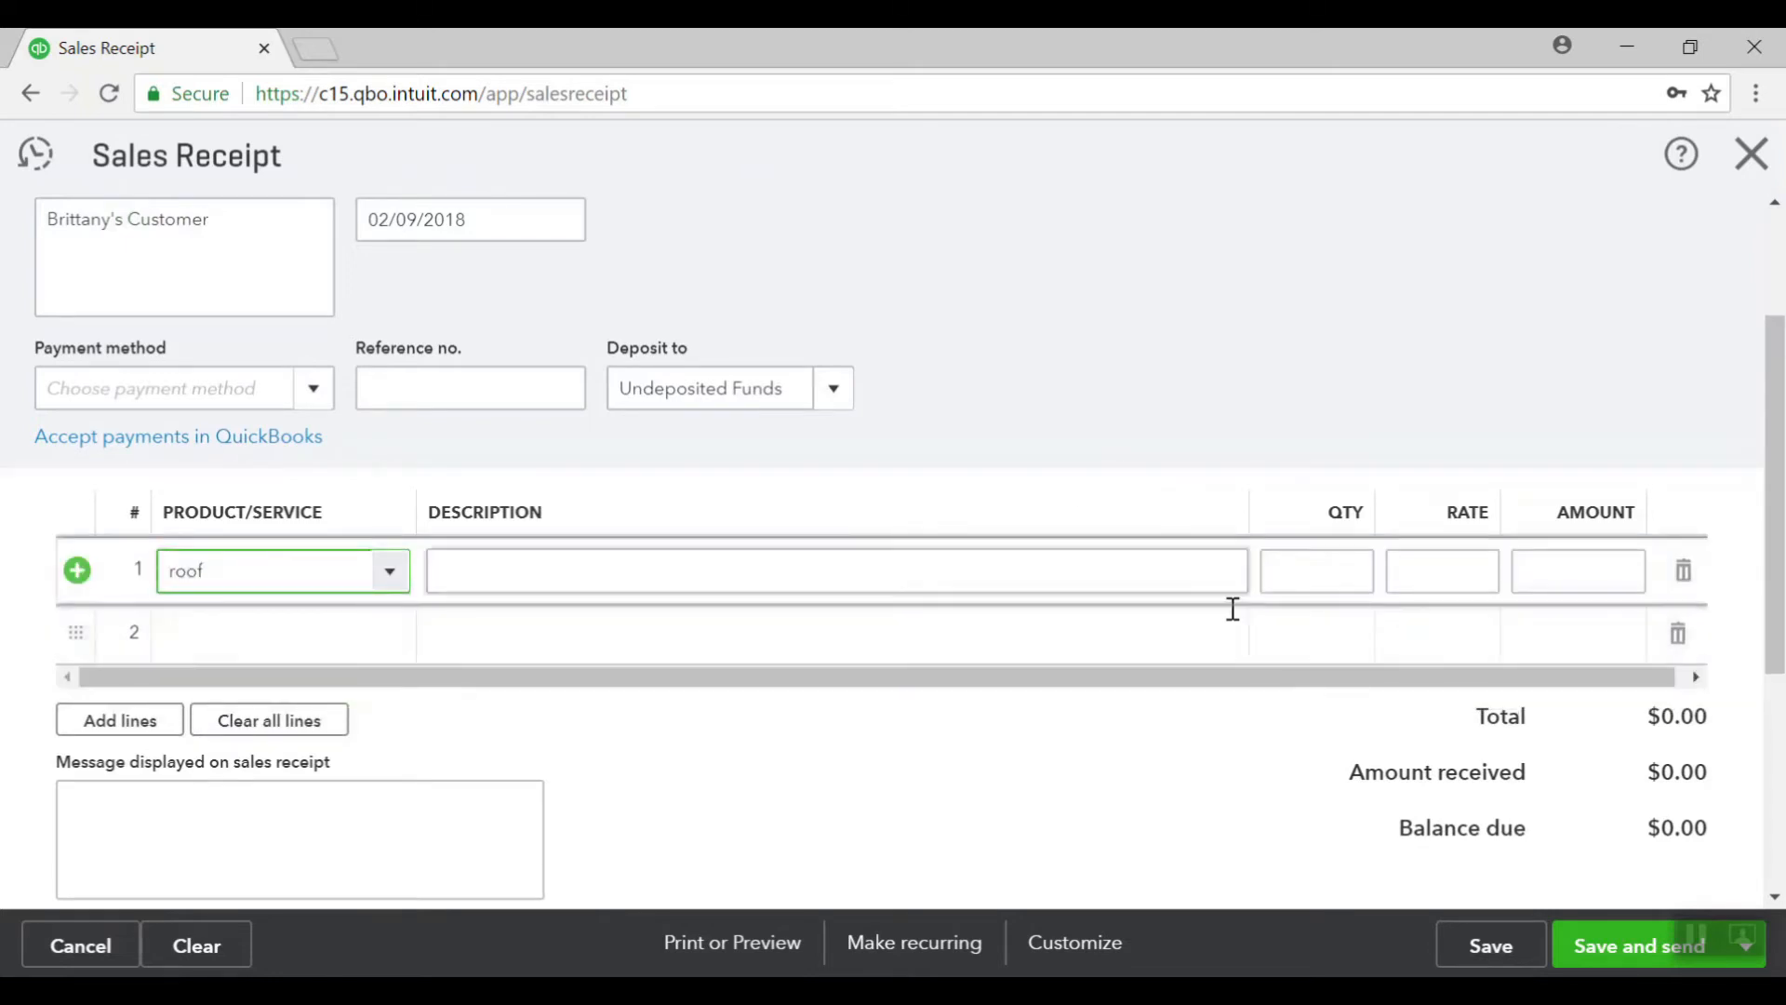
click(1576, 583)
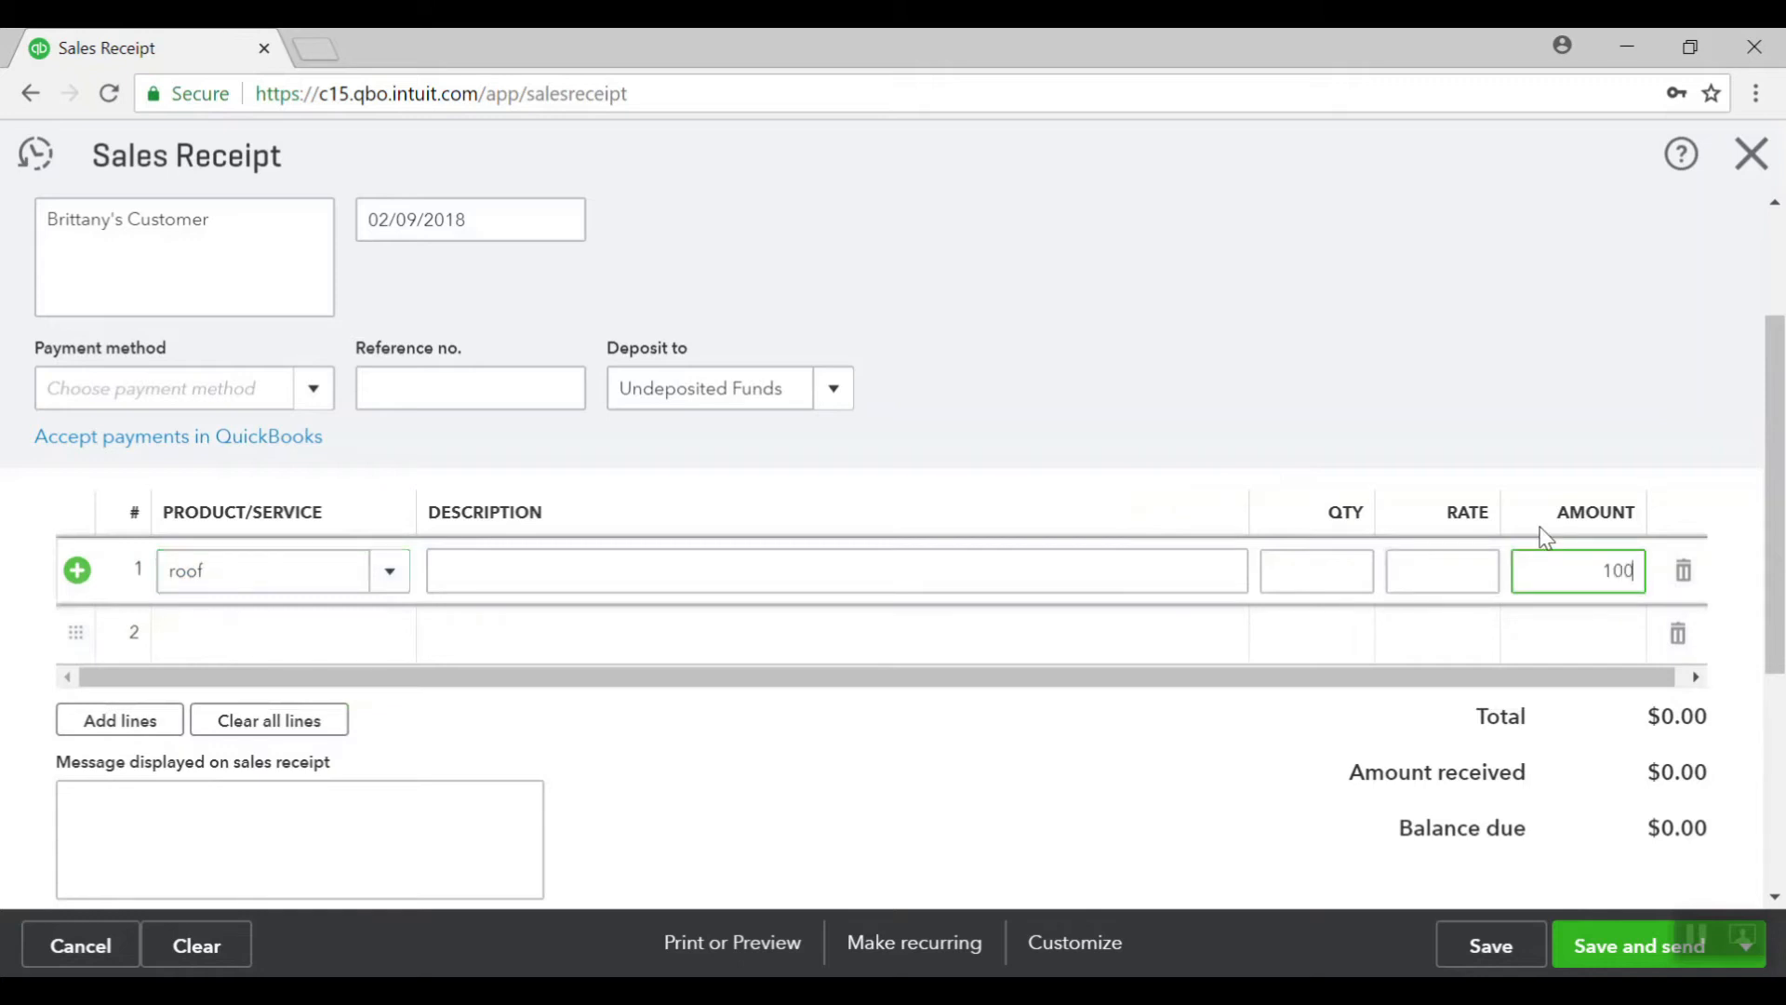
click(1195, 855)
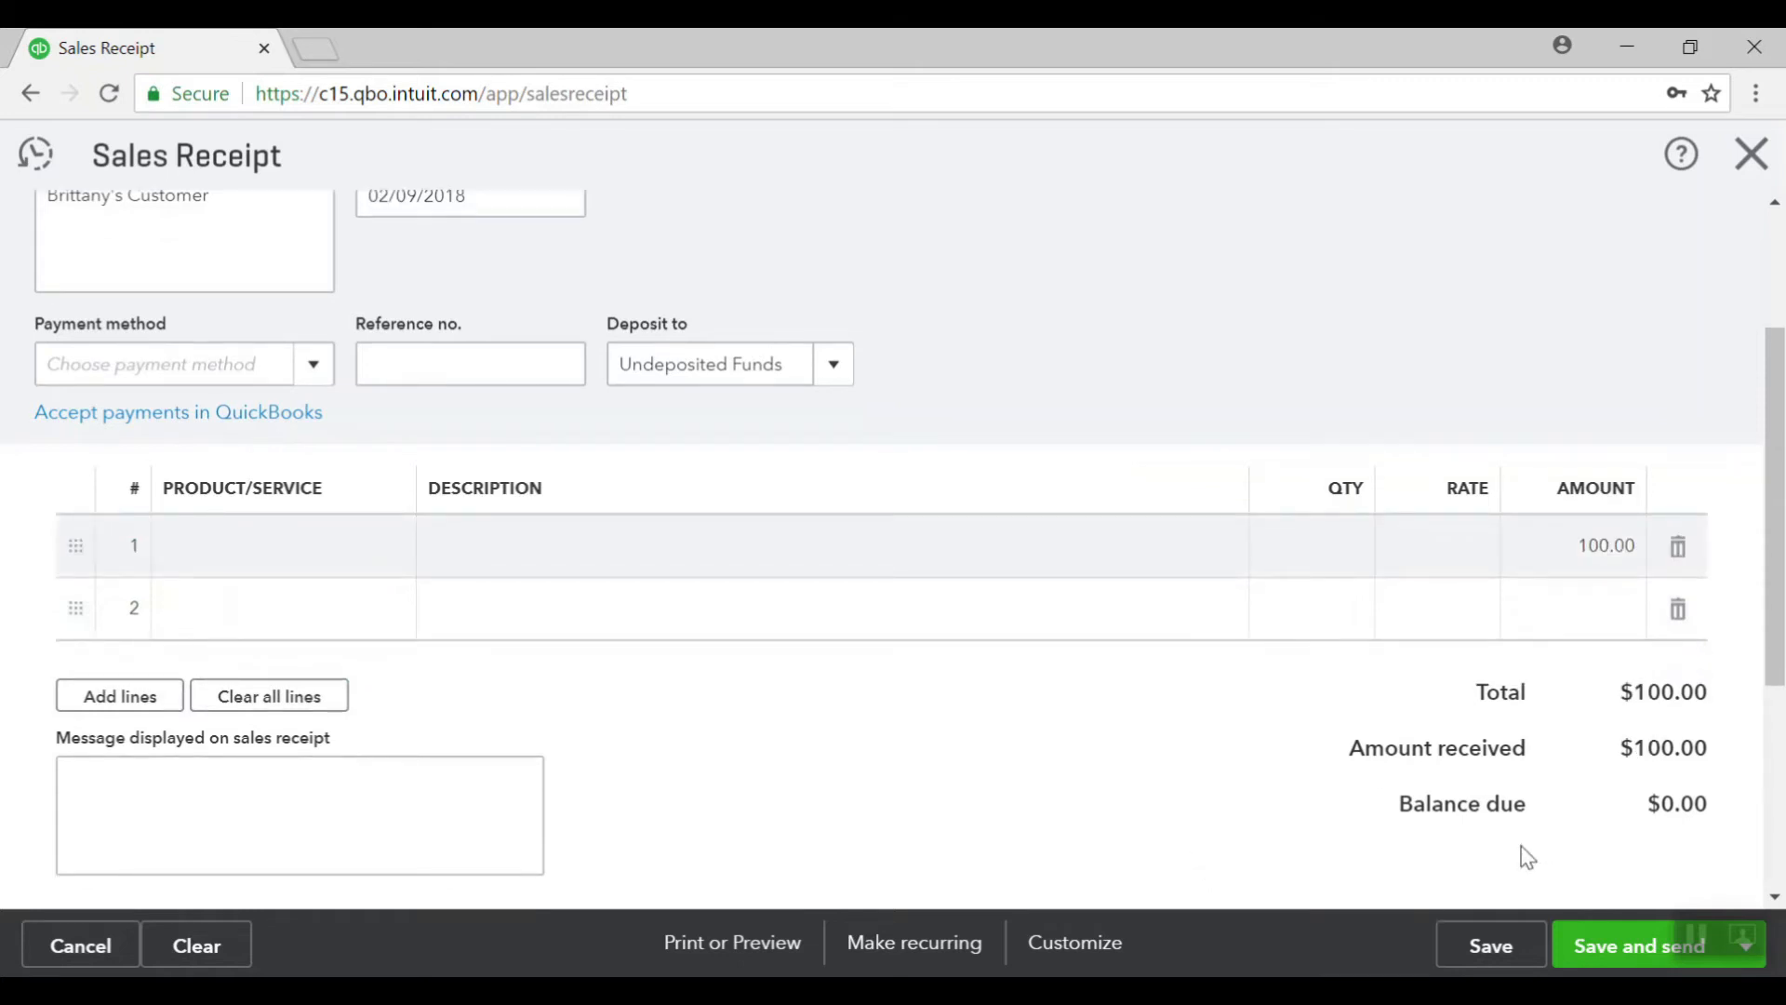
- Review the sales receipt, save it without sending, and close the form
scroll(1308, 628, up, 3)
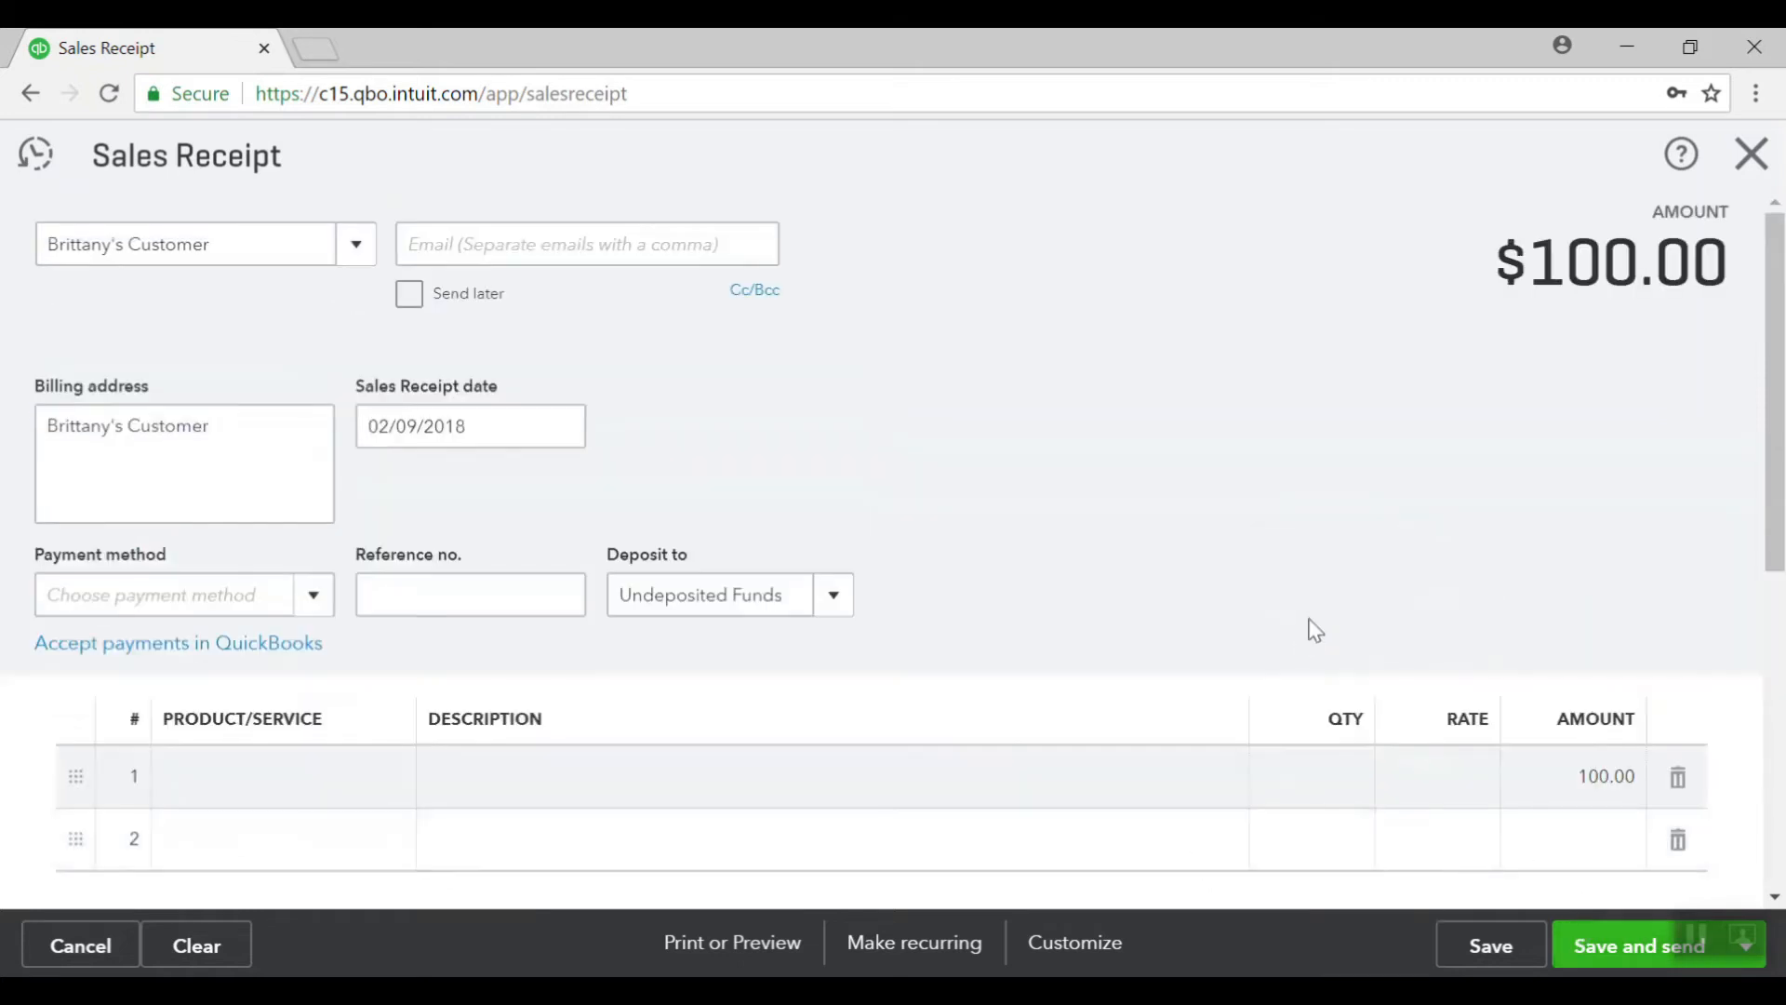
scroll(1099, 469, down, 5)
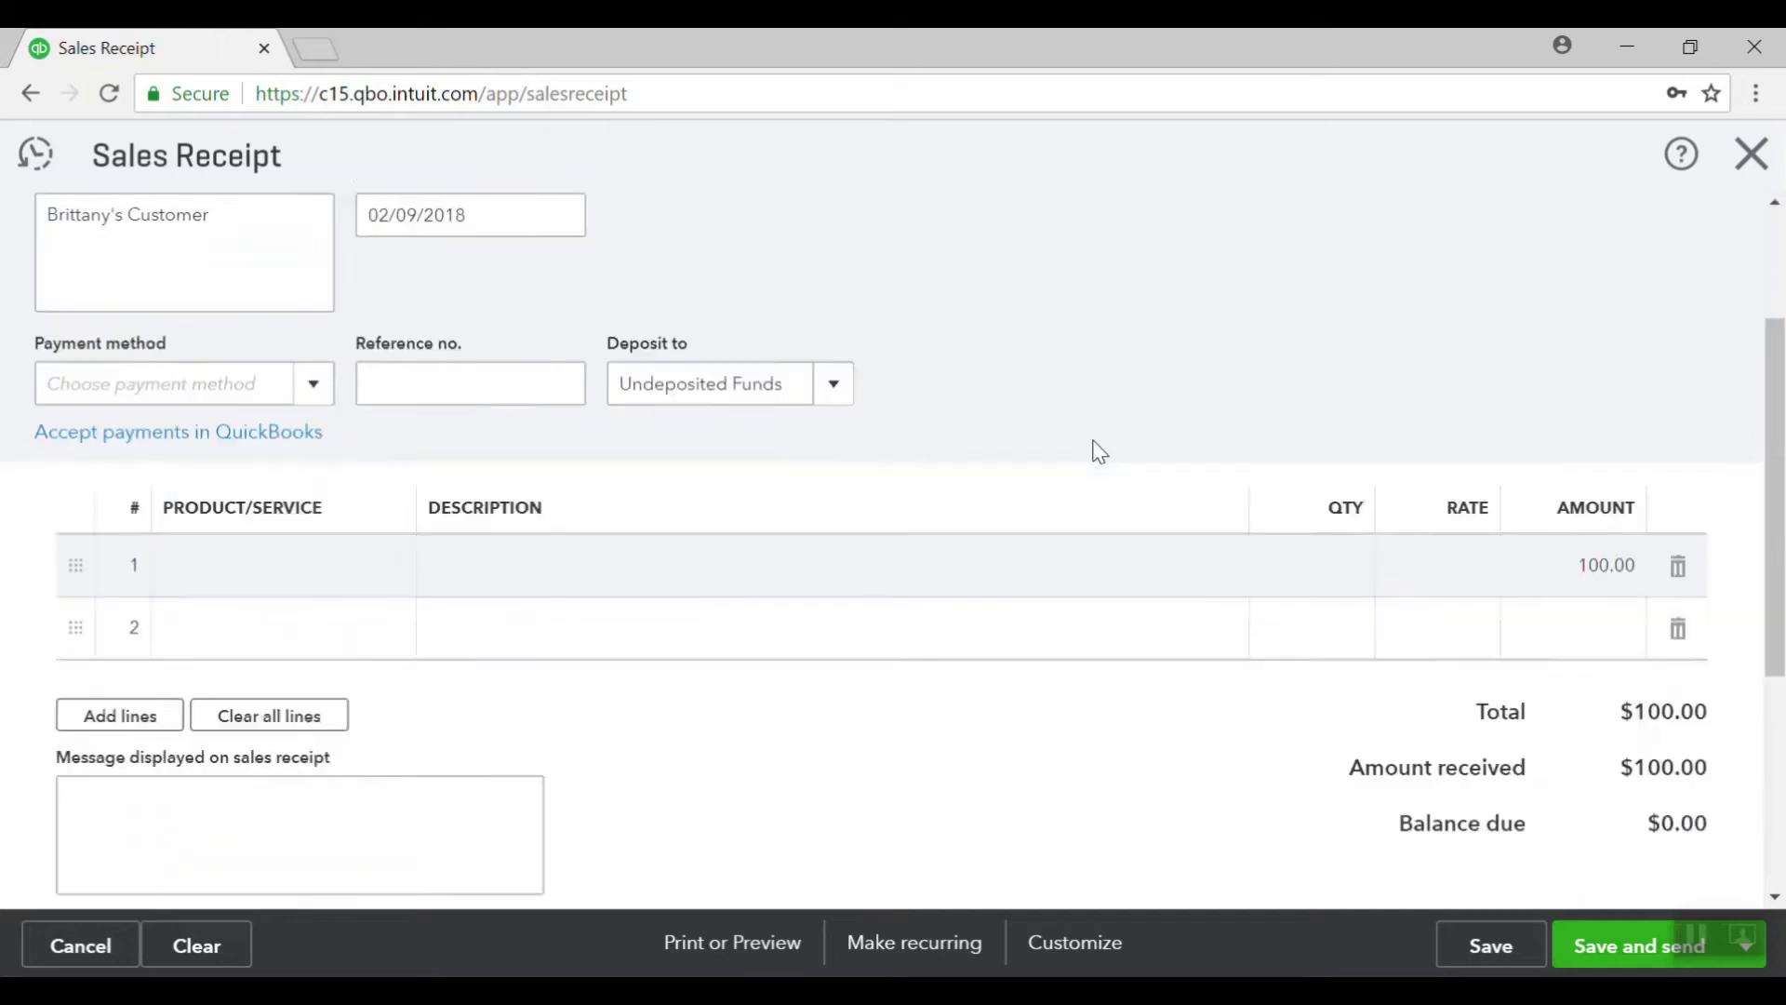
click(1479, 946)
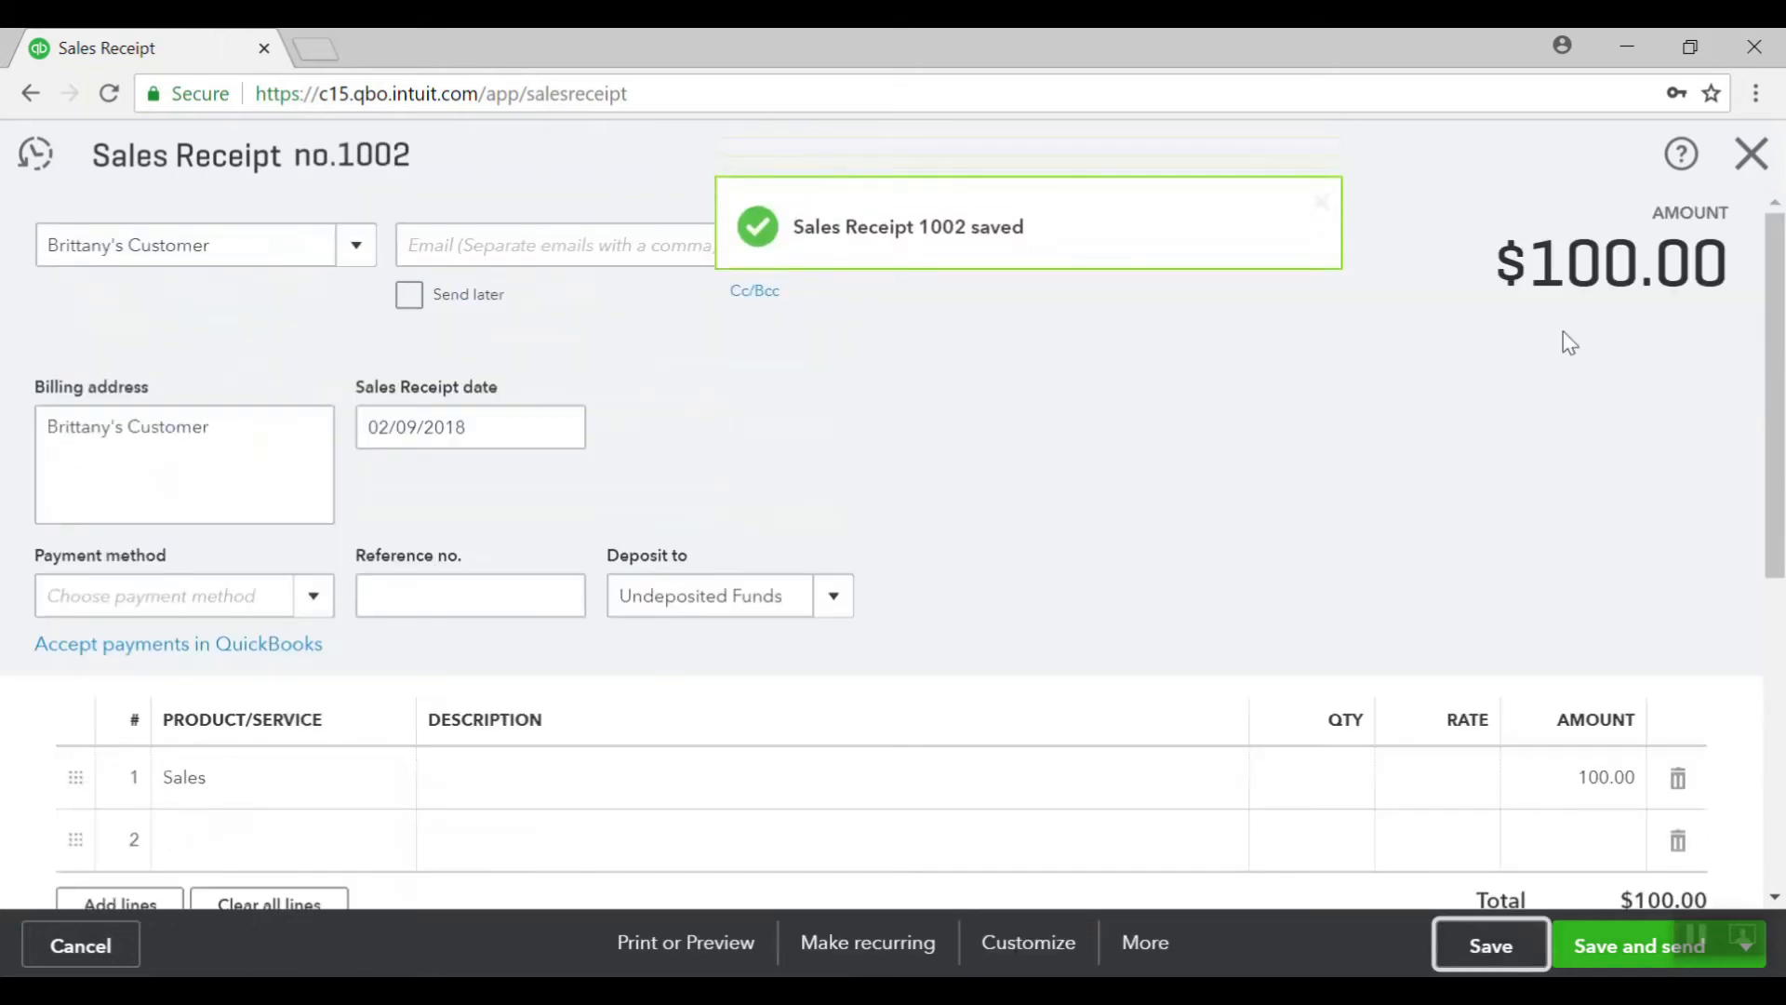
click(1752, 153)
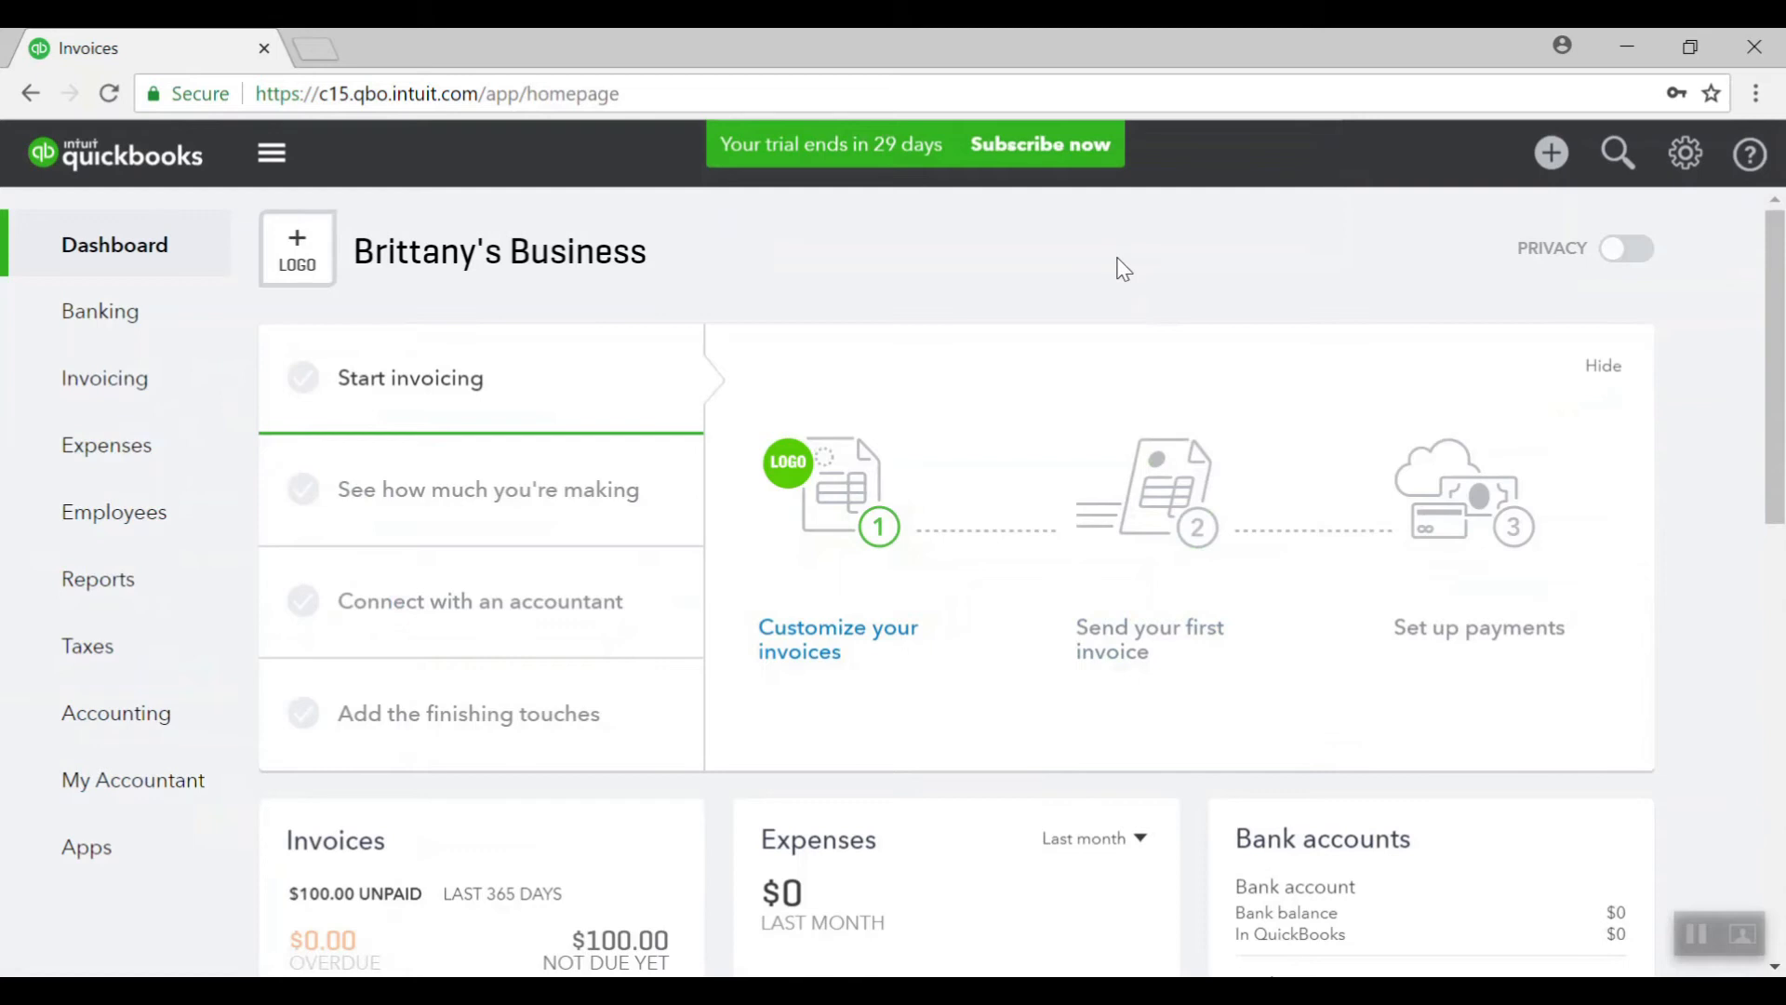
- Examine the invoices, expenses and bank accounts summaries on the dashboard
scroll(1124, 269, down, 1)
scroll(1124, 269, up, 1)
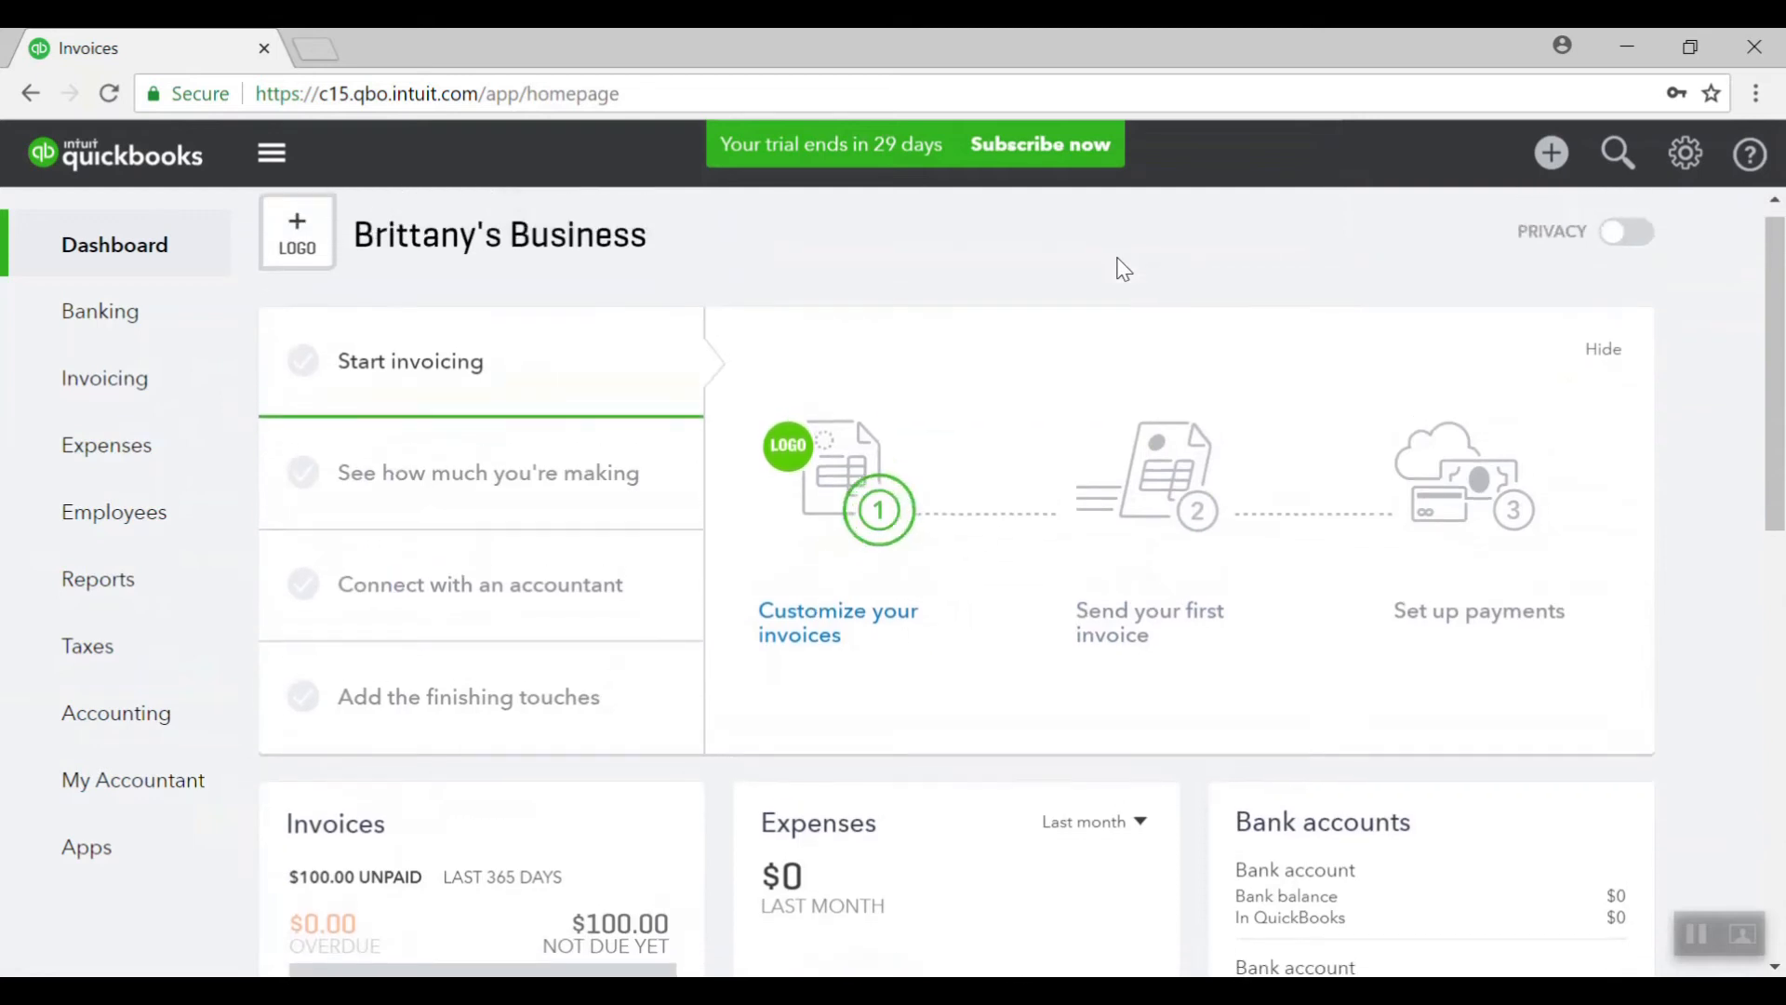
scroll(1124, 269, down, 3)
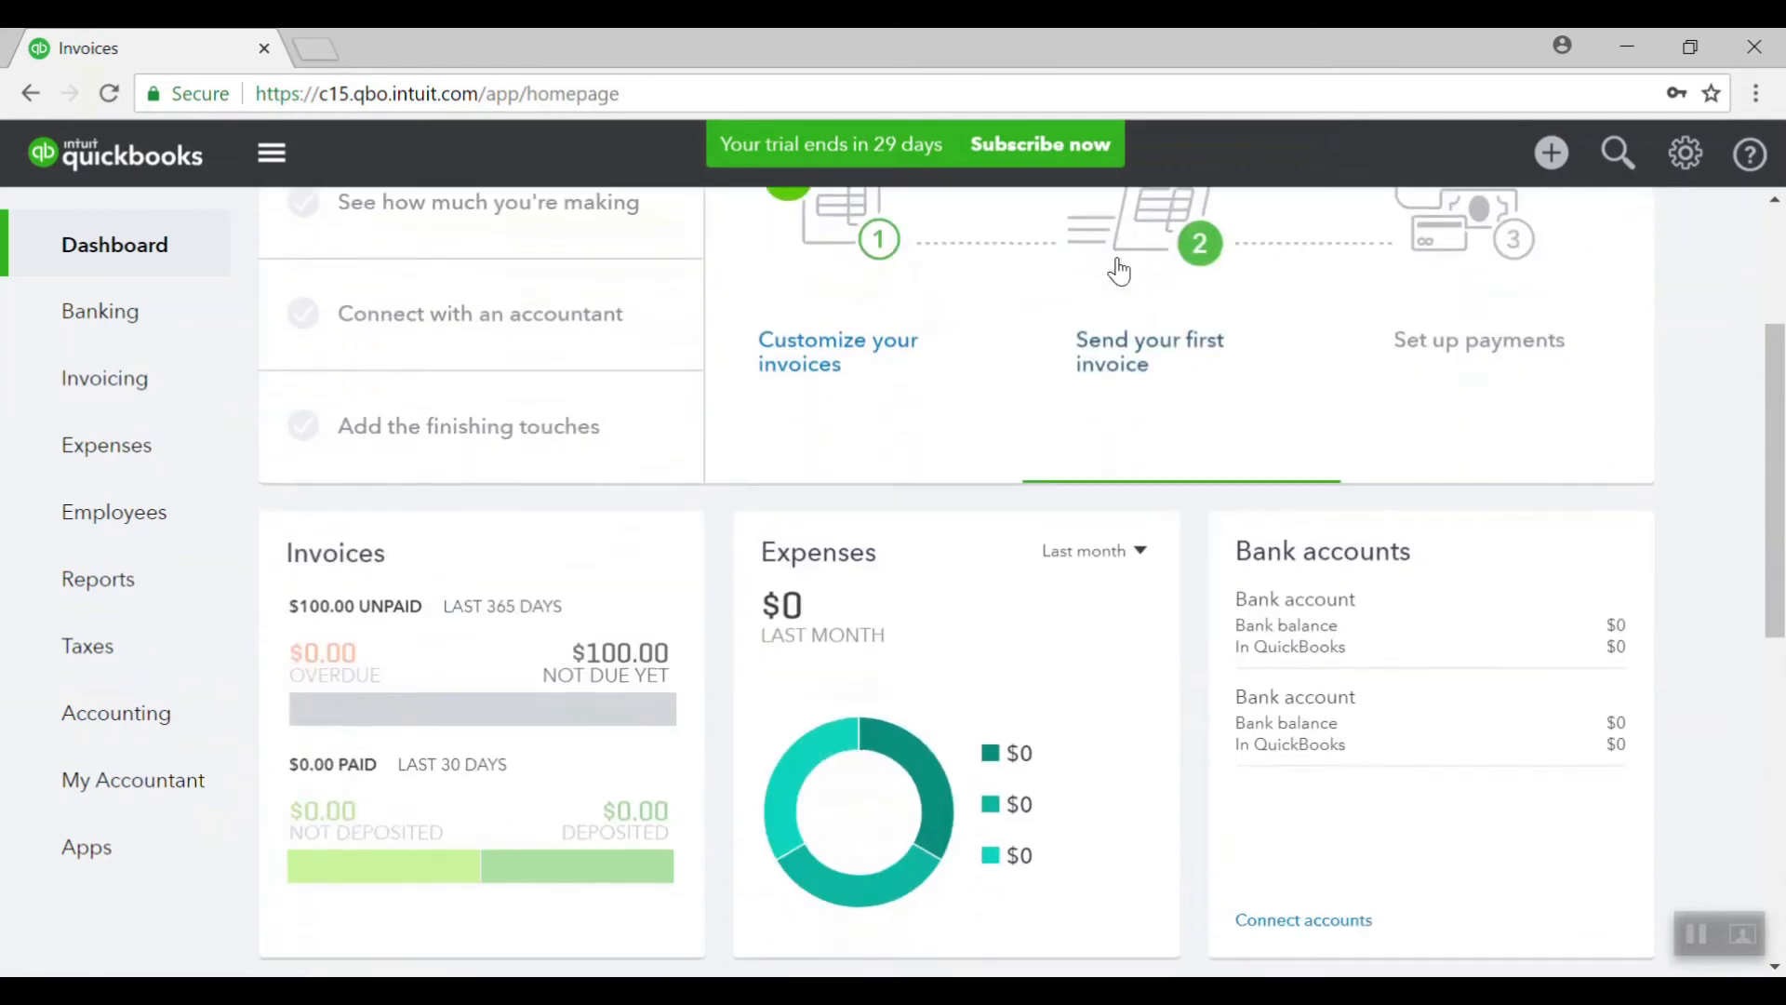
- Examine the unpaid and paid amounts in the dashboard's Invoices summary, including the not-due-yet portion
scroll(1120, 270, down, 1)
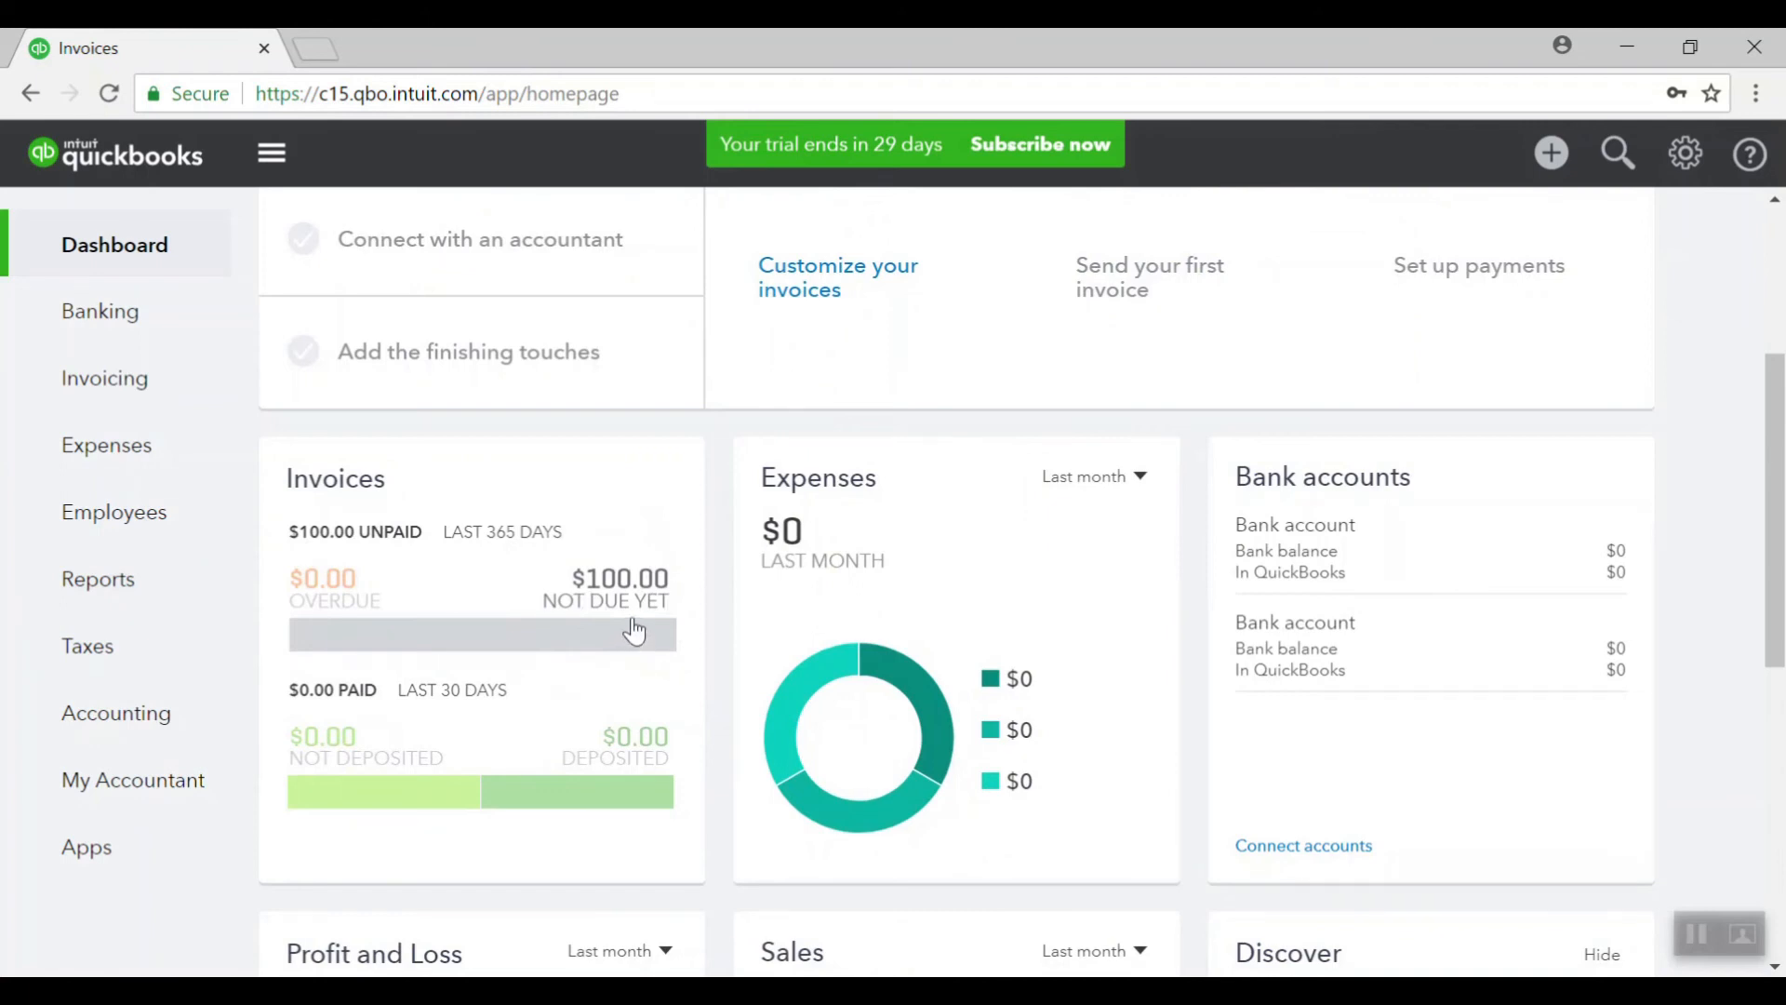
scroll(634, 631, down, 1)
scroll(634, 631, up, 1)
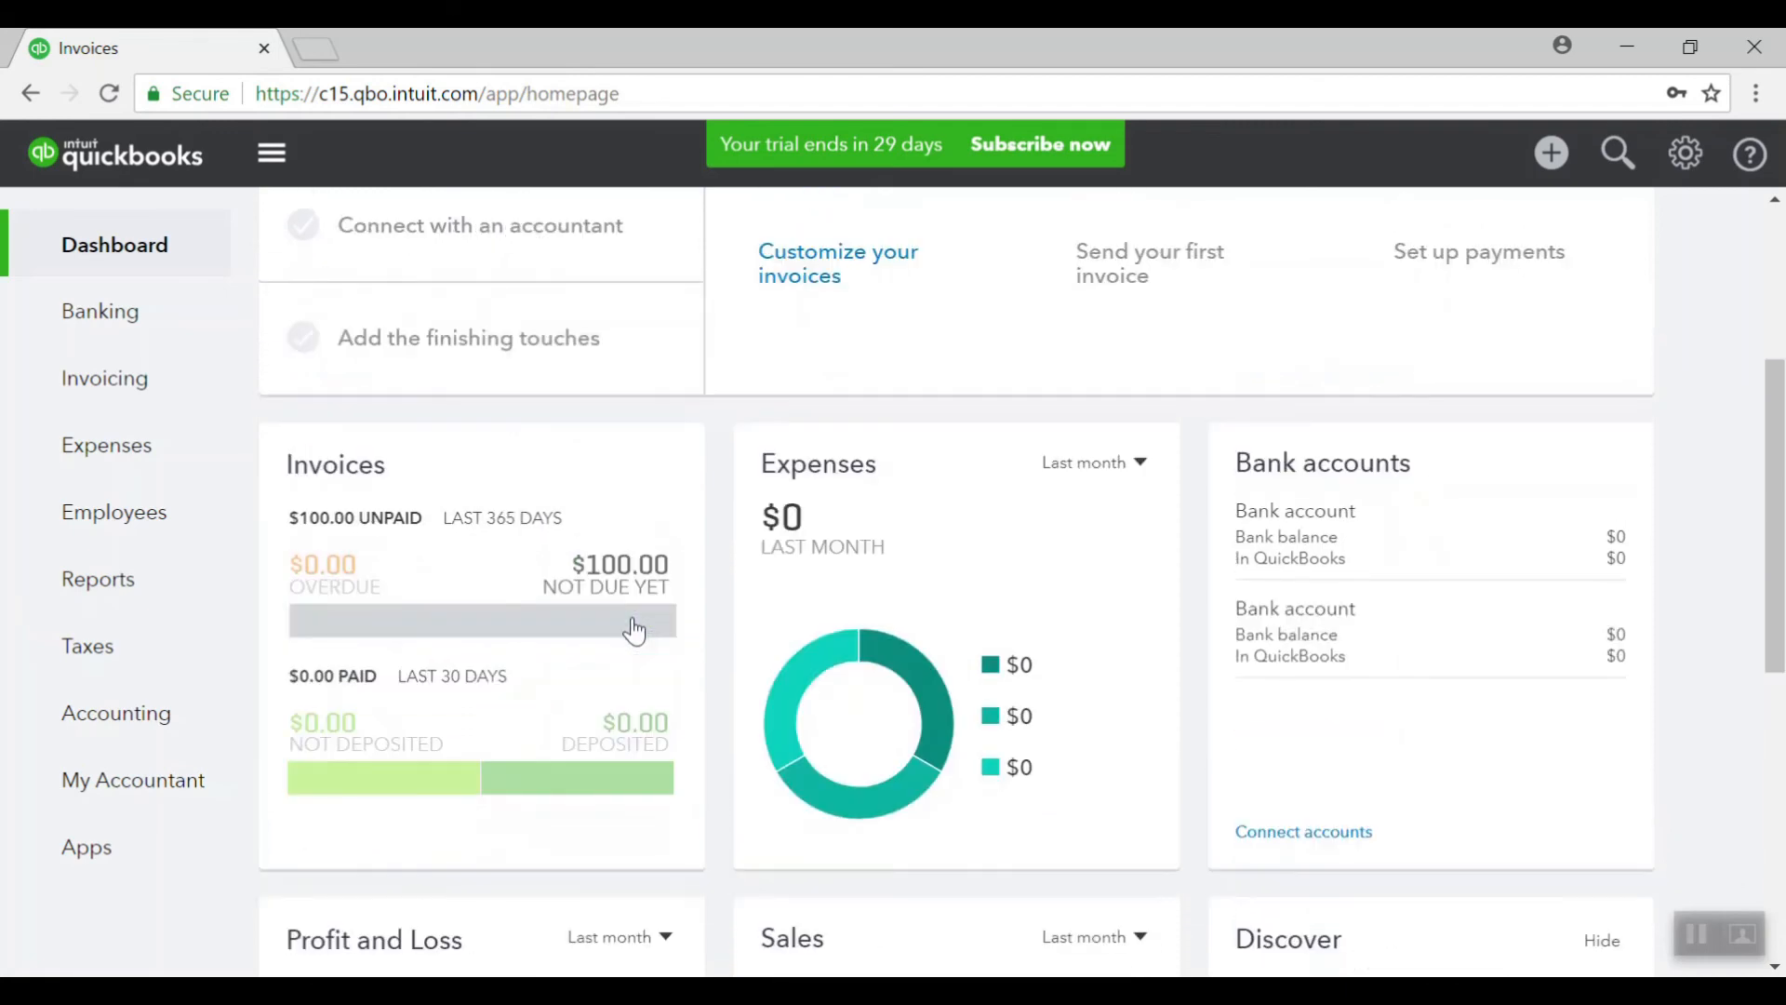
scroll(635, 631, up, 3)
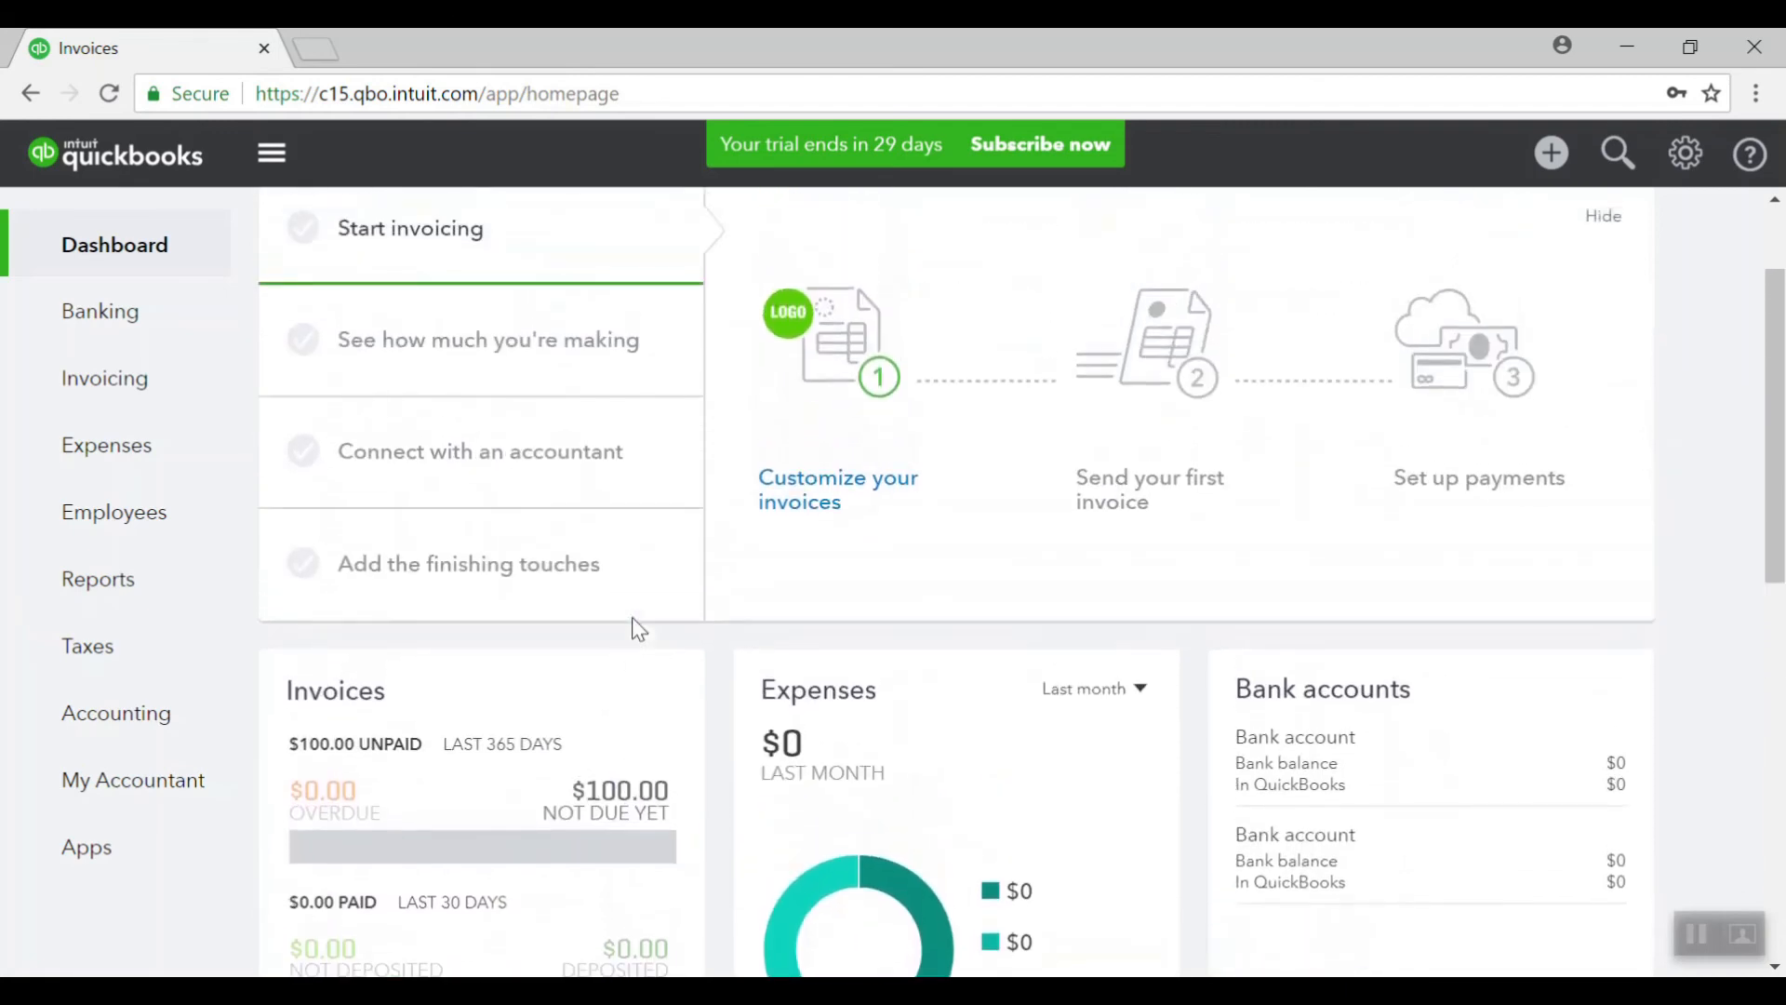
scroll(633, 619, up, 1)
scroll(635, 631, up, 1)
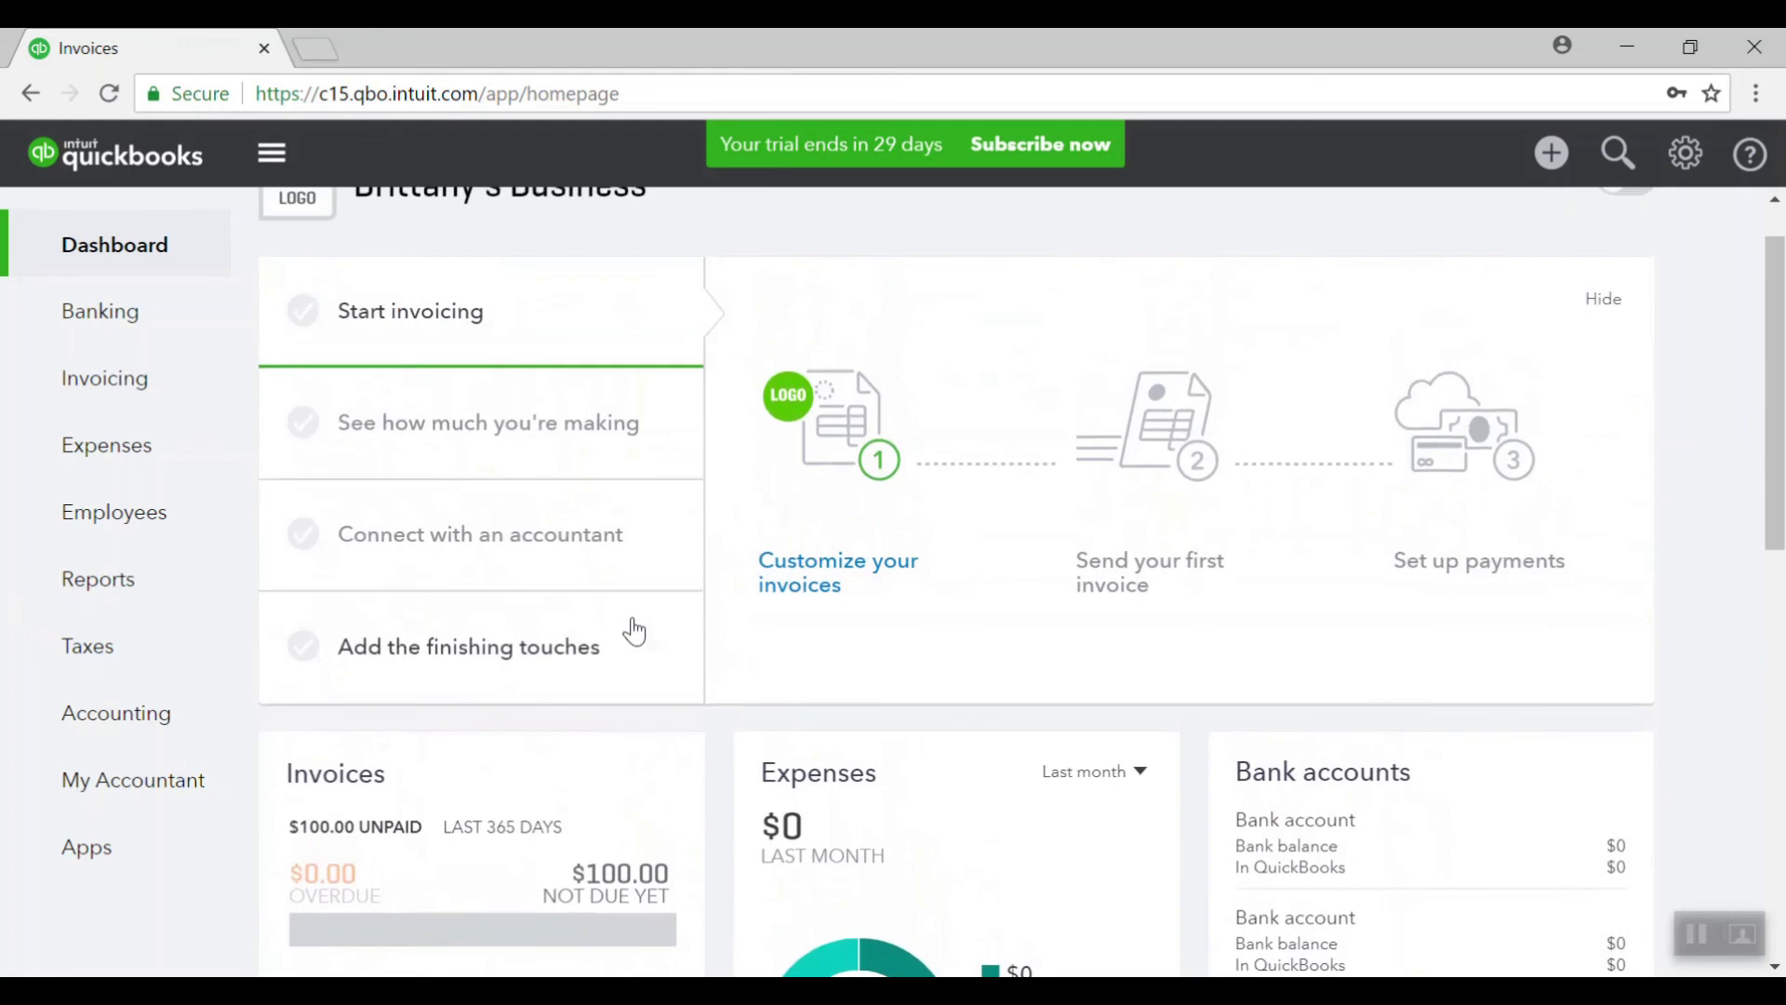
scroll(634, 630, up, 1)
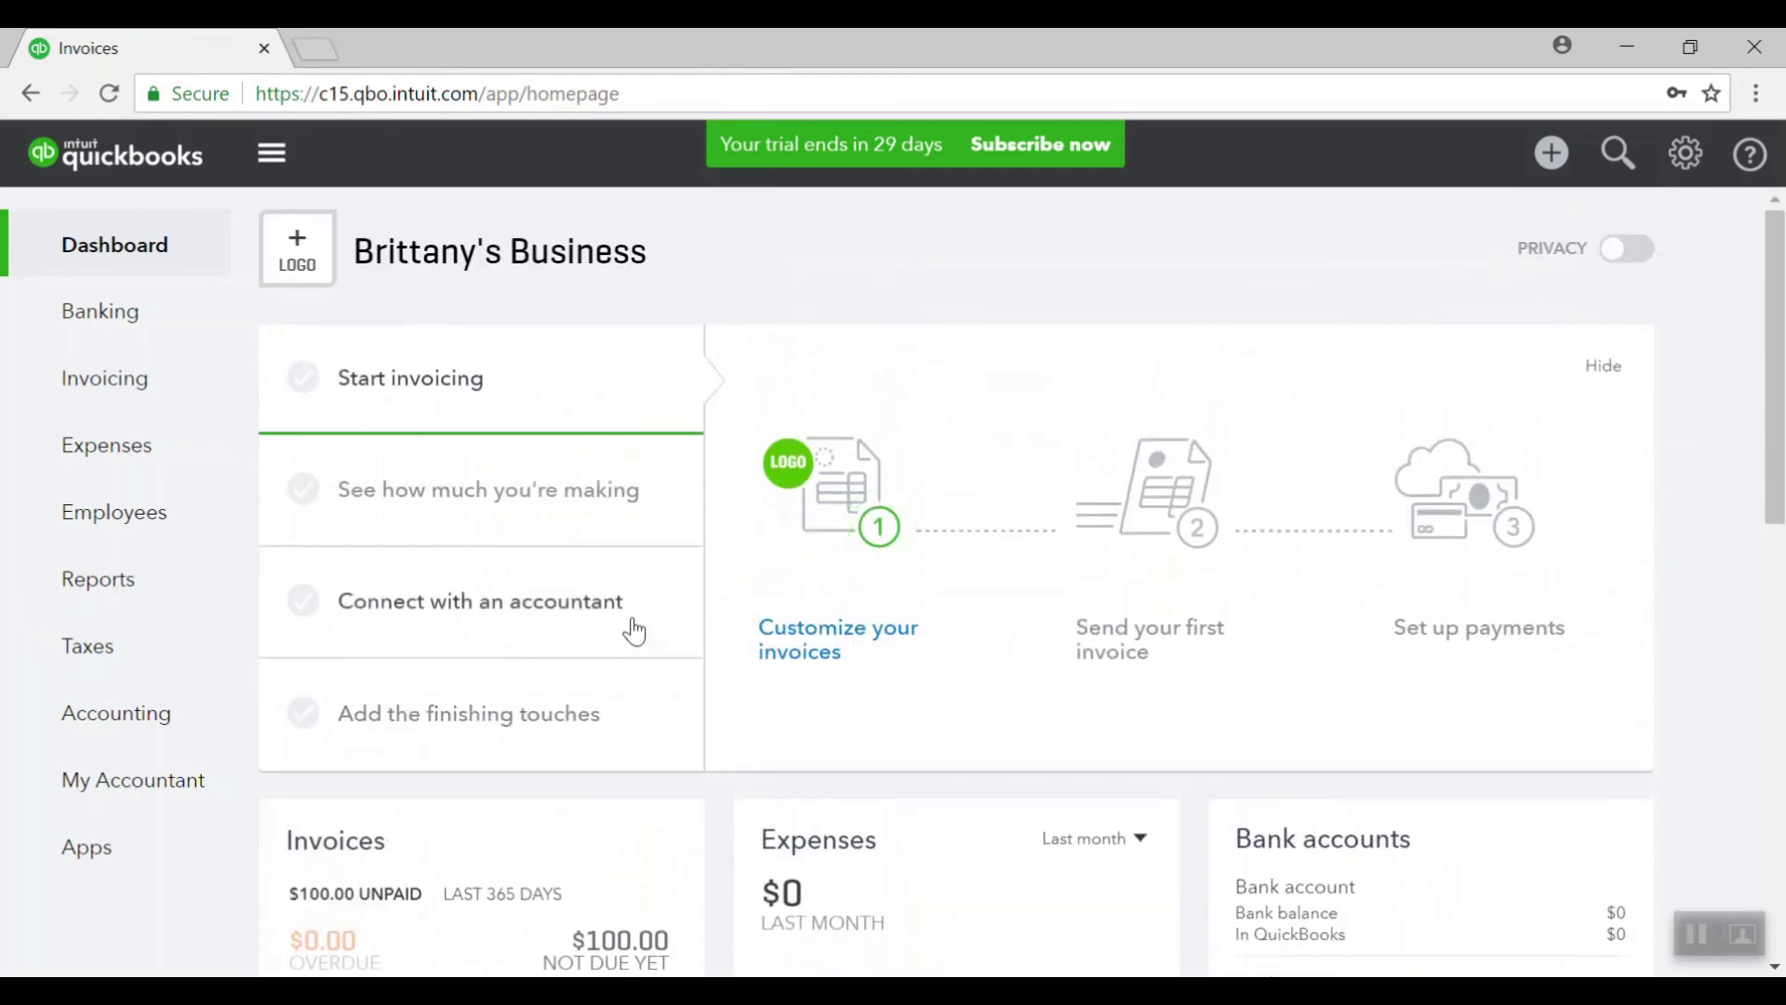
- Open the full list of transaction types that can be created for customers, suppliers and employees
click(1551, 154)
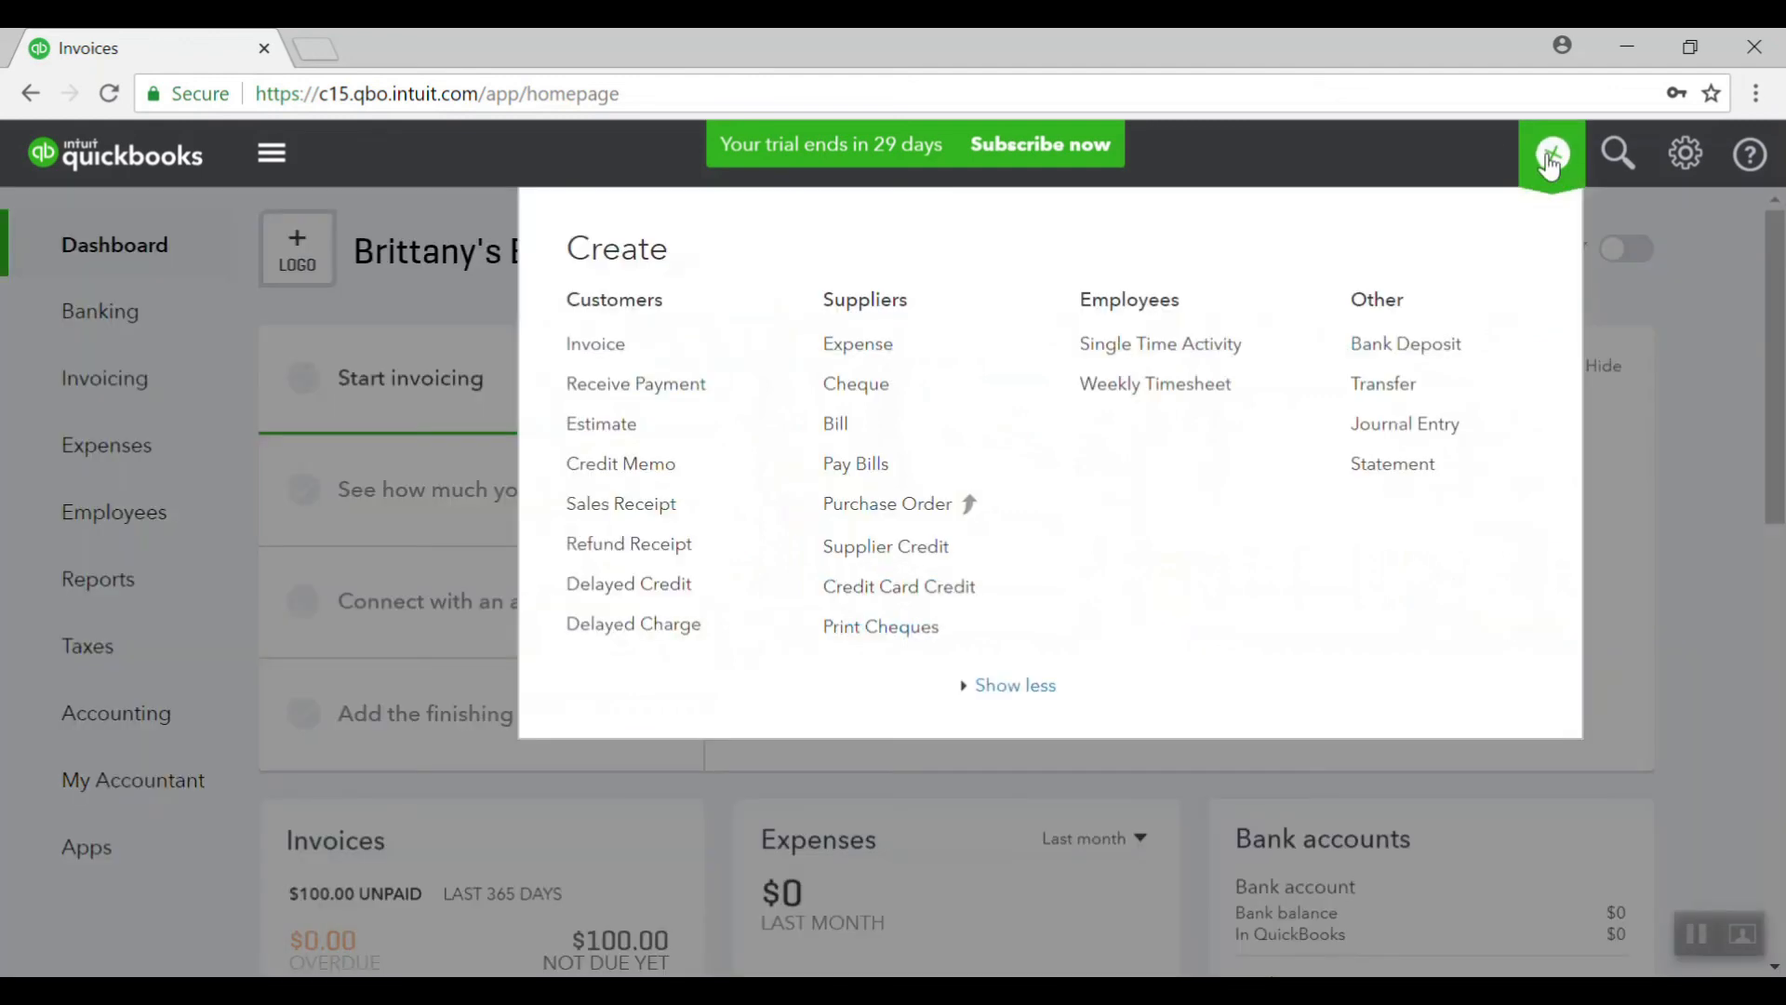